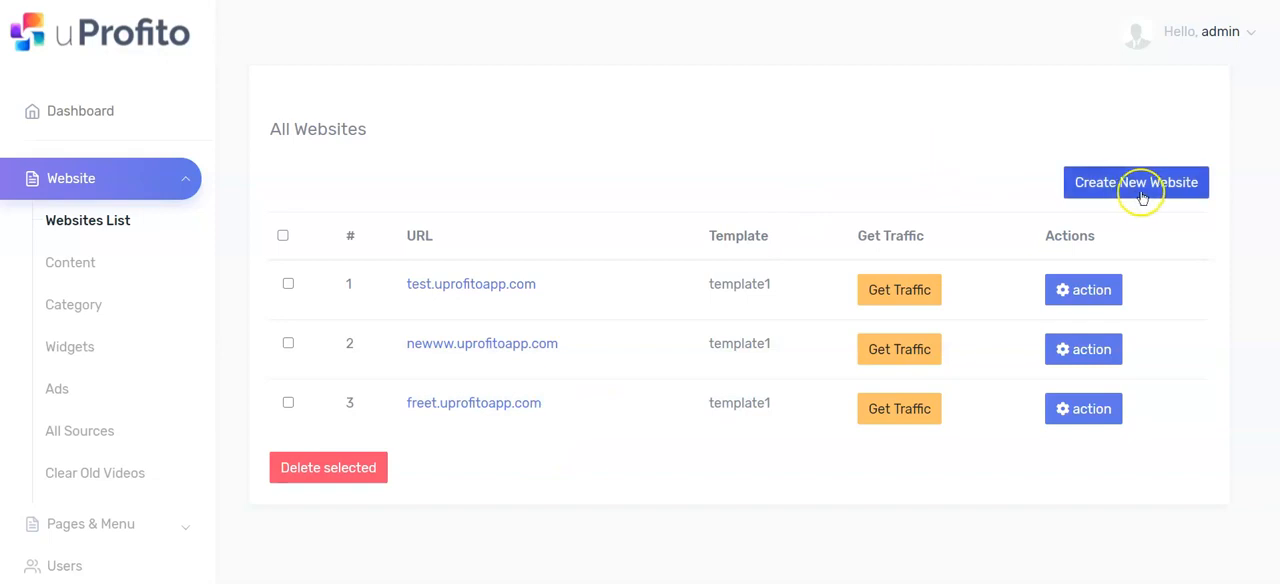
Step: Start creating a new website of type Sub Domain with the URL viralnewssite under uprofitoapp.com
{"action": "left_click", "coordinate": [1152, 185]}
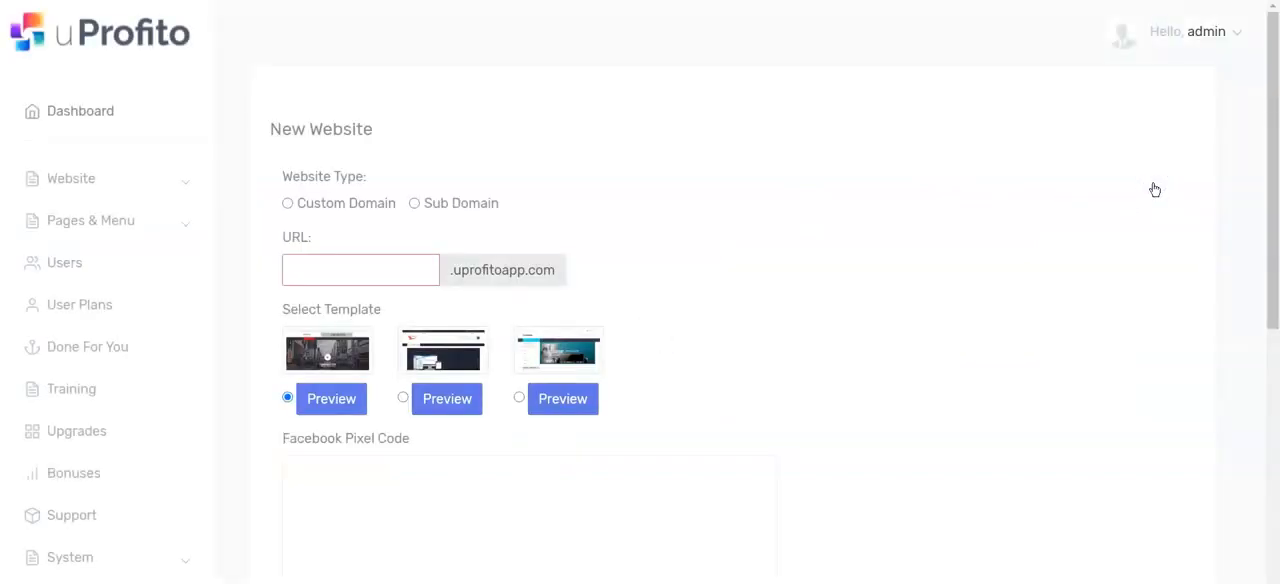
{"action": "left_click", "coordinate": [305, 205]}
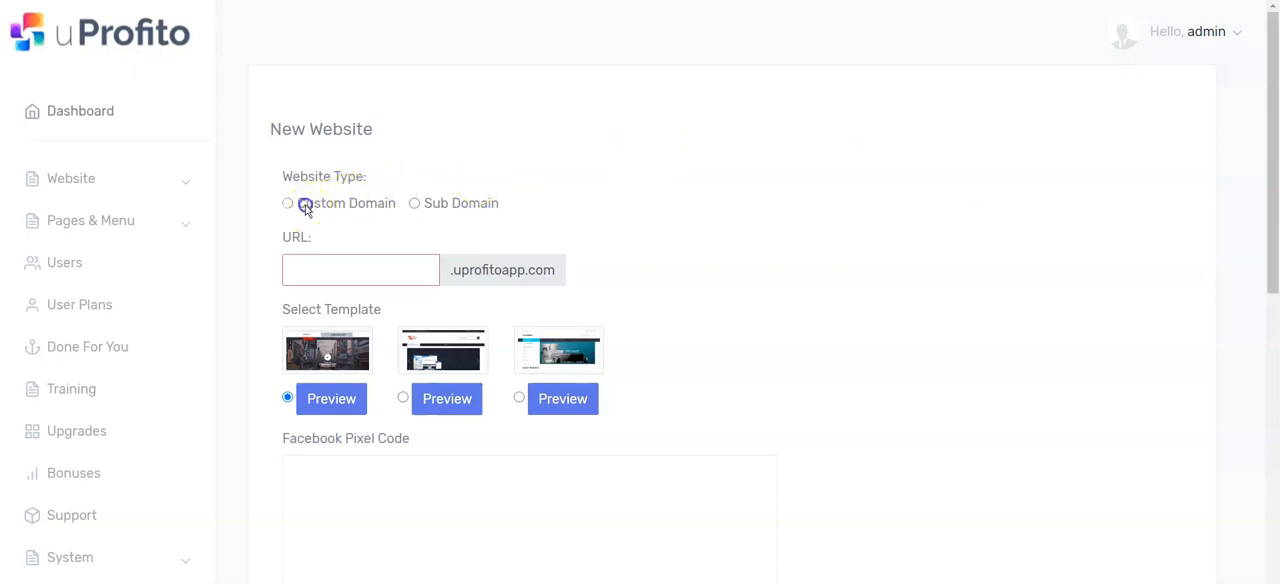
{"action": "left_click", "coordinate": [441, 206]}
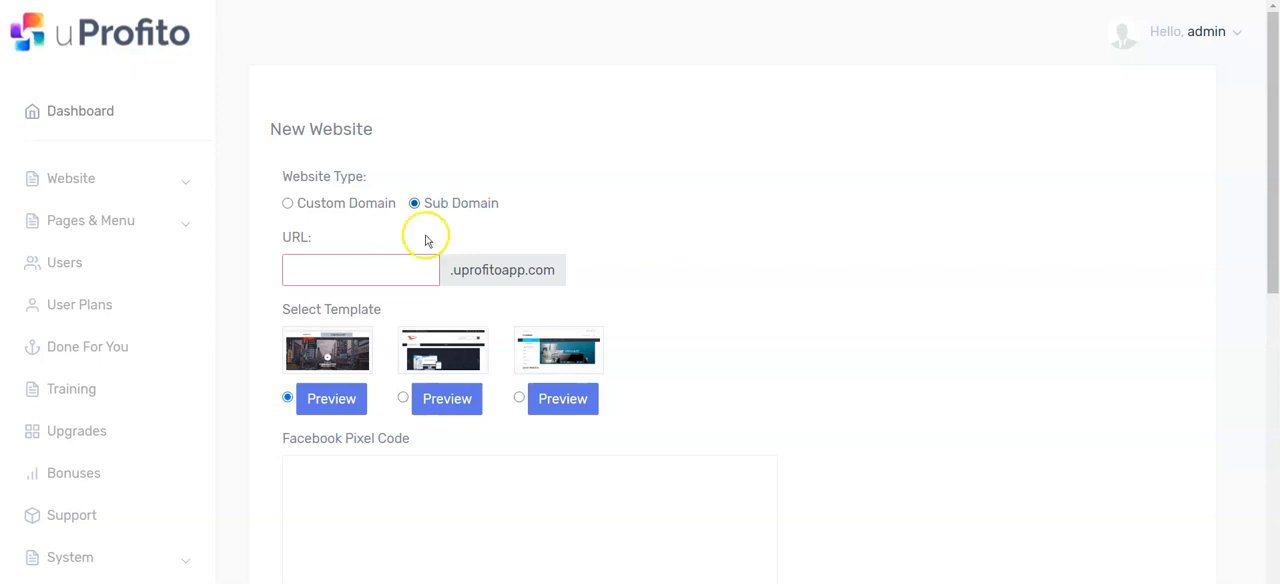
{"action": "left_click", "coordinate": [369, 268]}
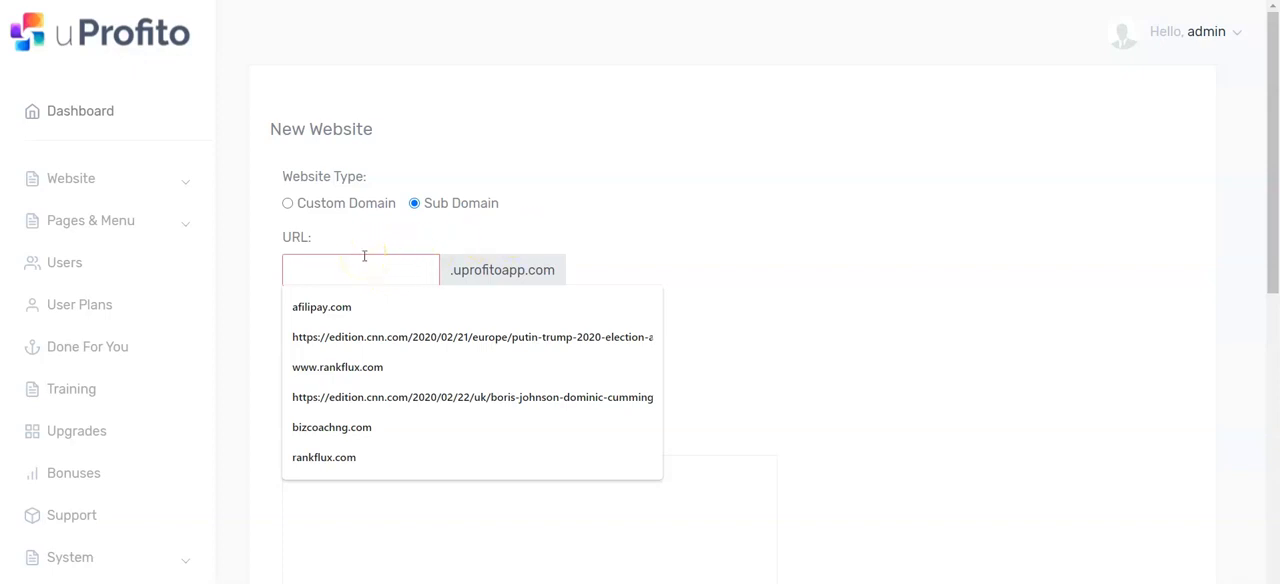
{"action": "type", "text": "viralnewssite"}
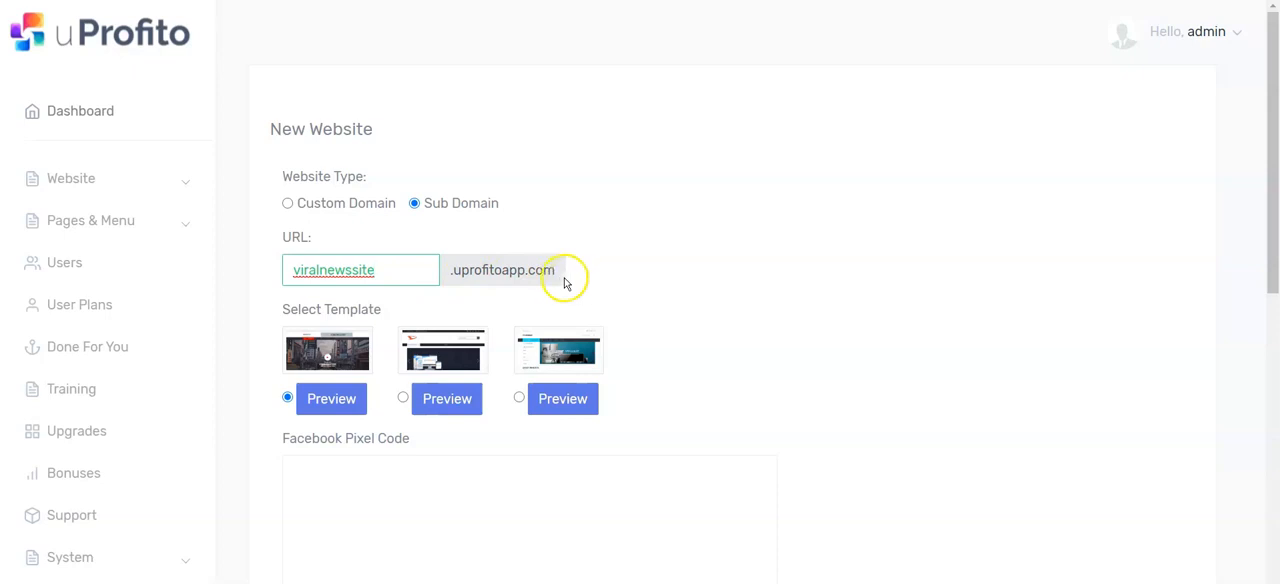
{"action": "left_click", "coordinate": [288, 203]}
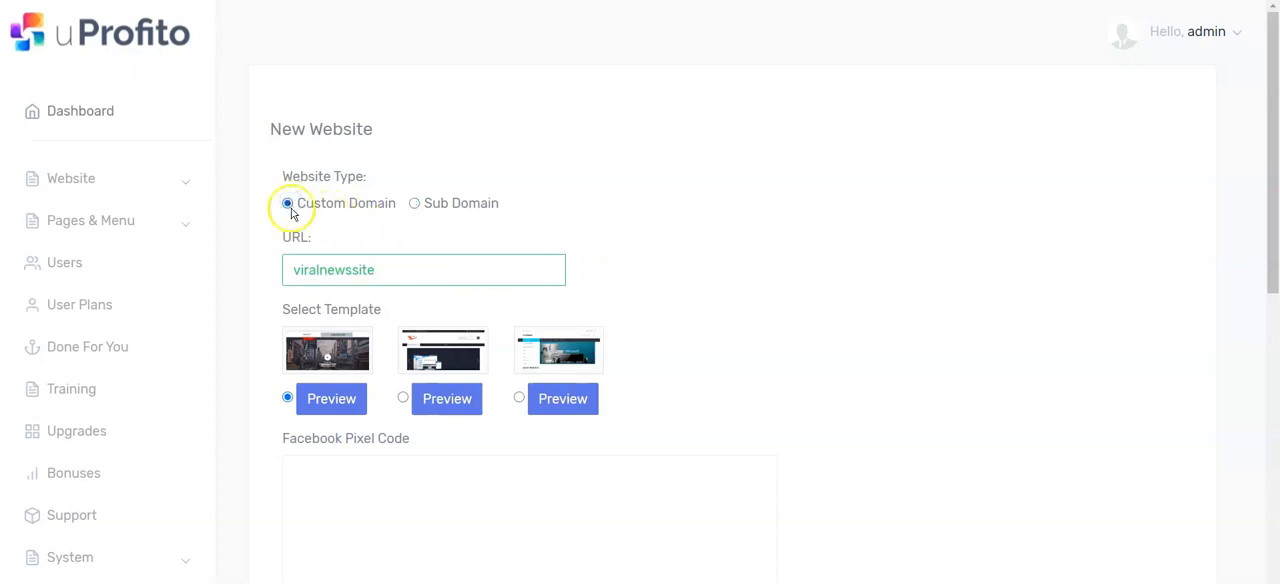
{"action": "left_click", "coordinate": [414, 203]}
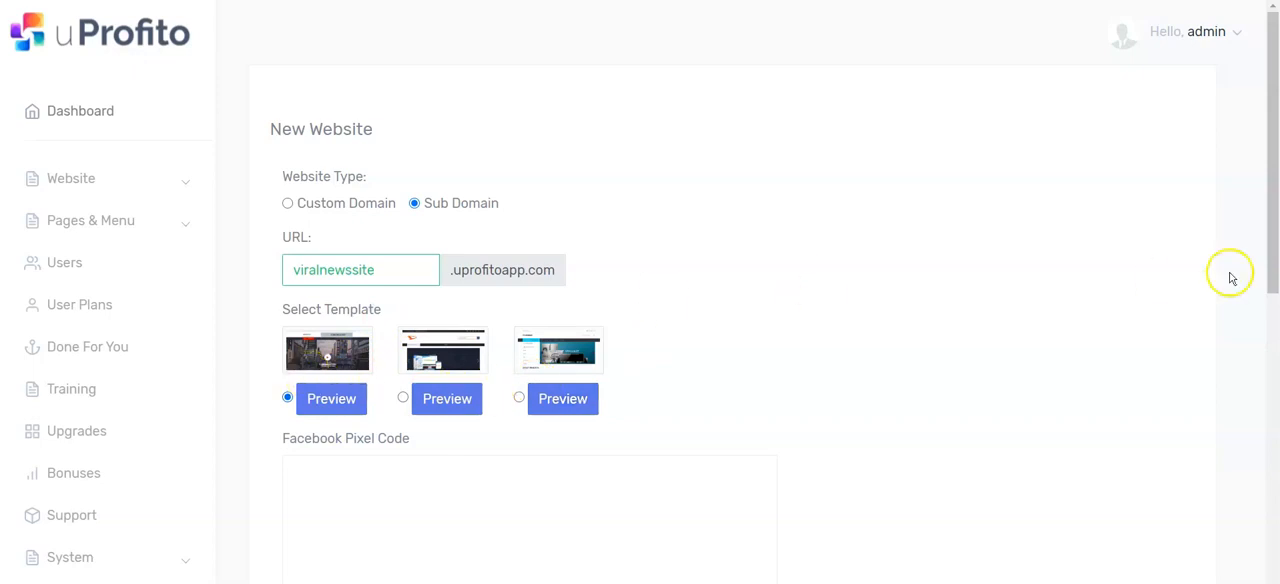
Step: Save the new website with the first template, leaving the Facebook pixel, Google Analytics and popup fields blank
{"action": "left_click_drag", "start_coordinate": [1271, 197], "coordinate": [1271, 335]}
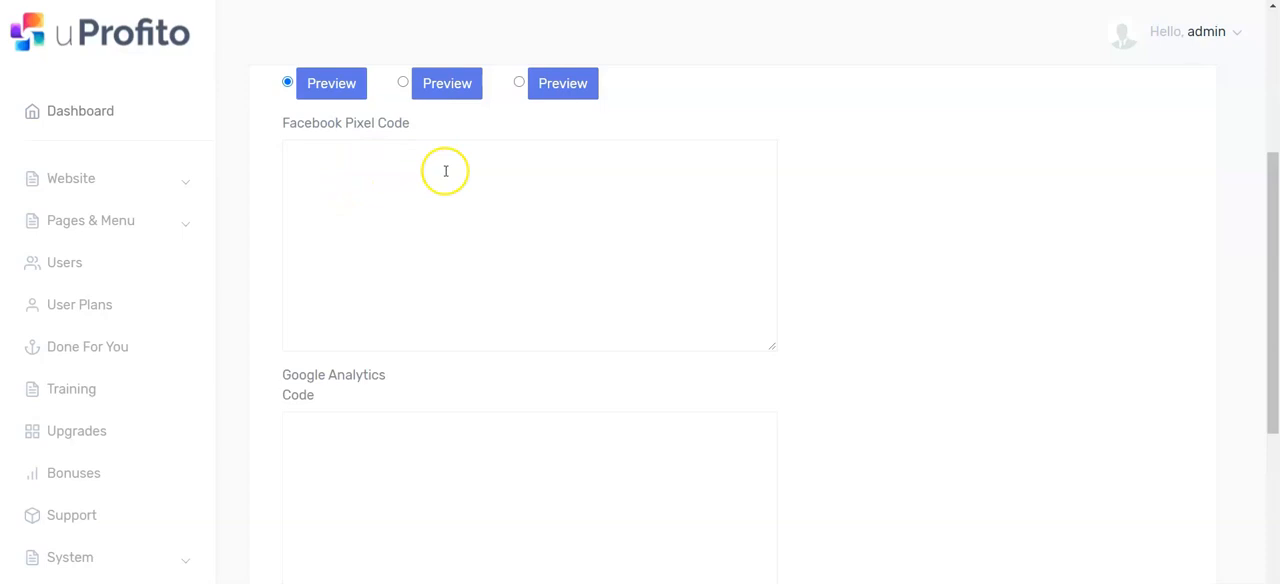
{"action": "left_click_drag", "start_coordinate": [1275, 305], "coordinate": [923, 503]}
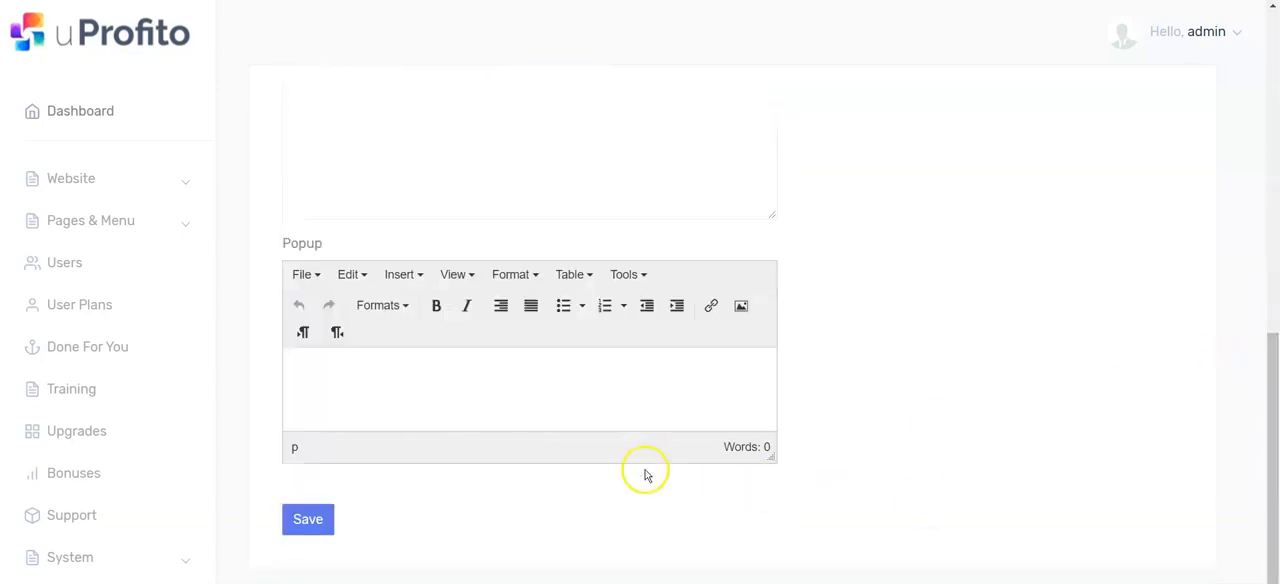
{"action": "left_click", "coordinate": [310, 520]}
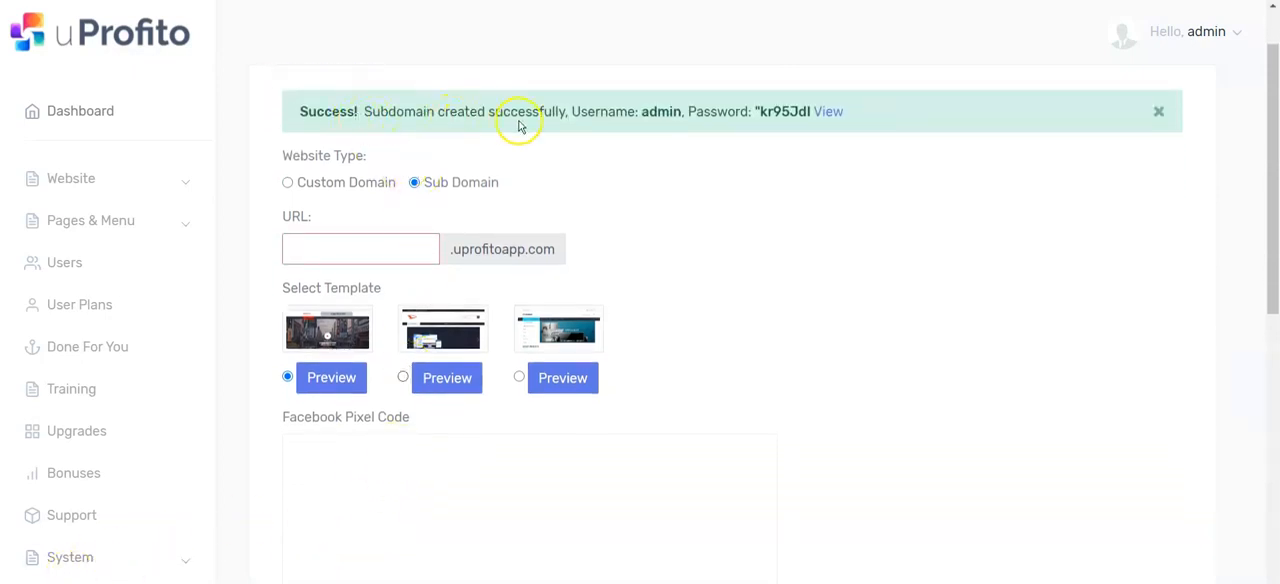
Step: View the newly created website and look over its home page layout and sections
{"action": "left_click", "coordinate": [830, 113]}
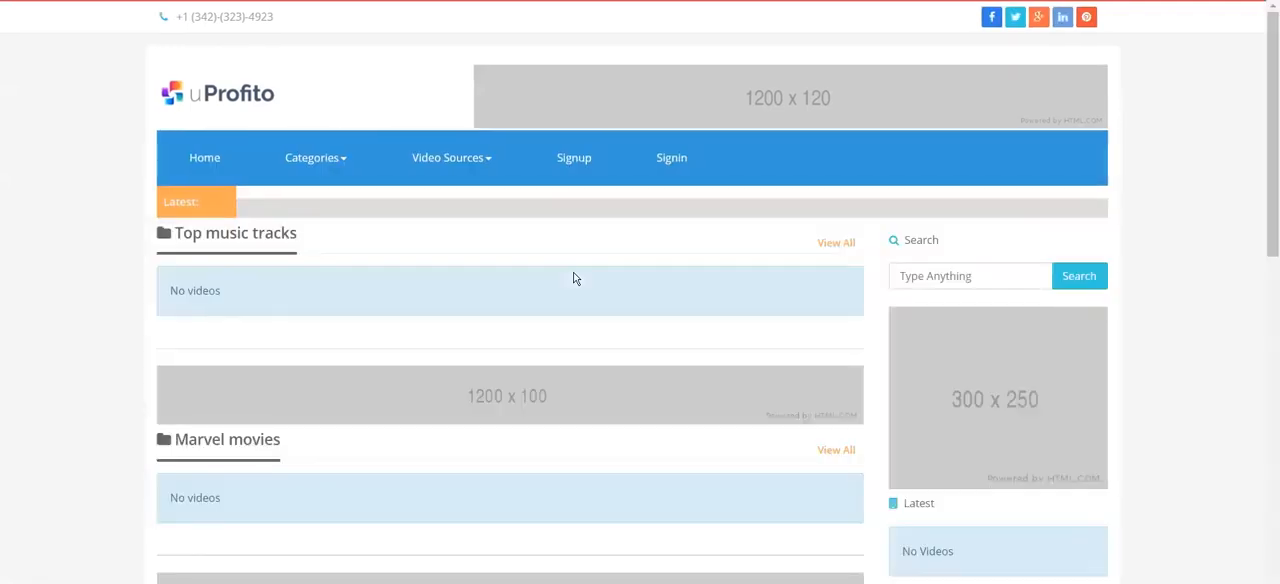
{"action": "scroll", "coordinate": [575, 278], "scroll_direction": "down", "scroll_amount": 10}
{"action": "scroll", "coordinate": [576, 279], "scroll_direction": "up", "scroll_amount": 10}
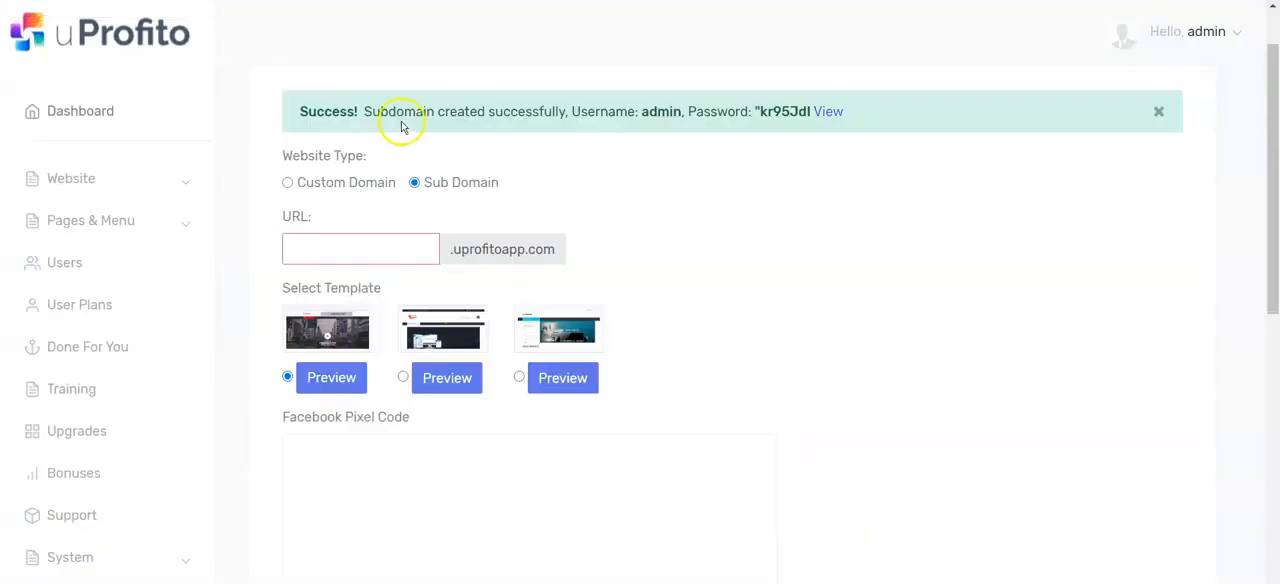
Step: Go to the list of all websites and open the admin area of viralnewssite.uprofitoapp.com
{"action": "left_click", "coordinate": [112, 178]}
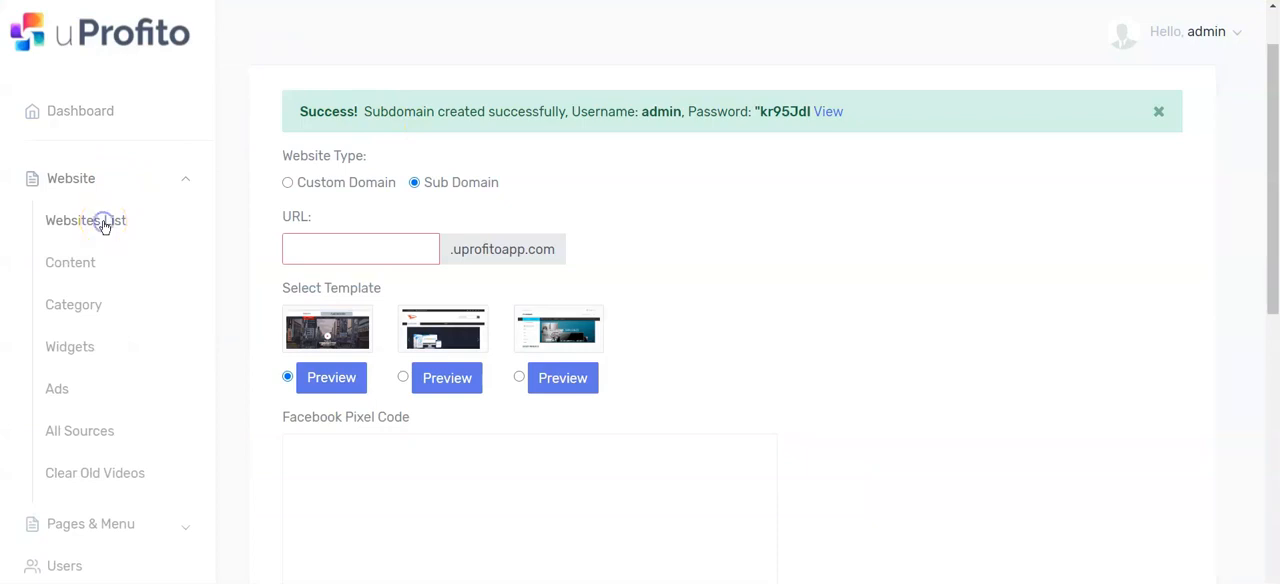
{"action": "left_click", "coordinate": [105, 222]}
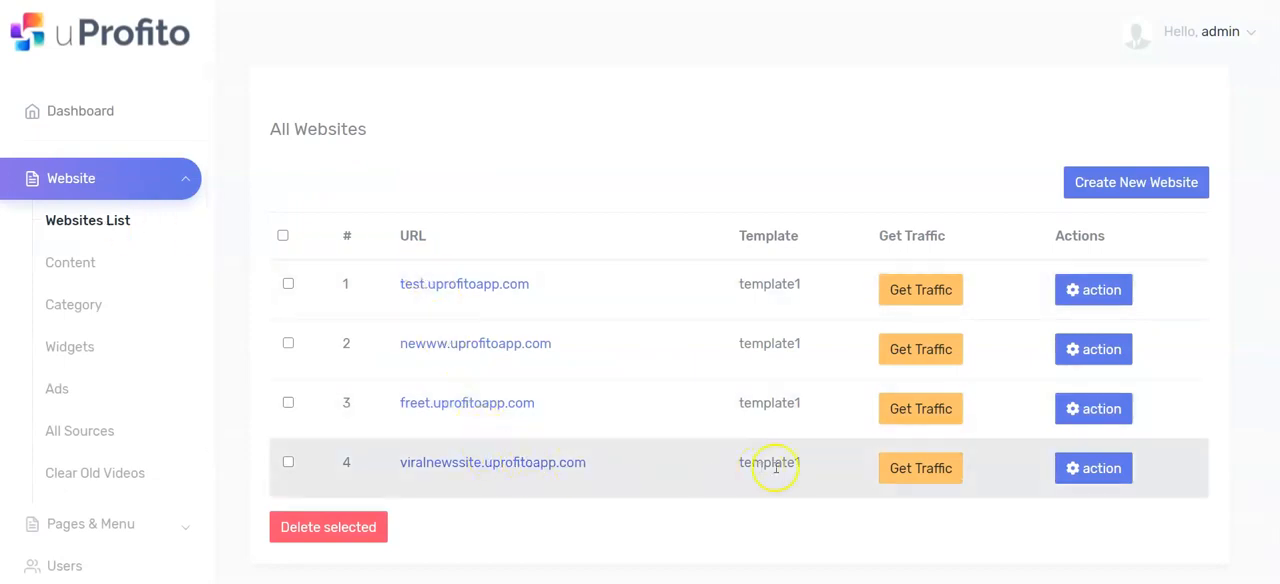
{"action": "left_click", "coordinate": [1105, 469]}
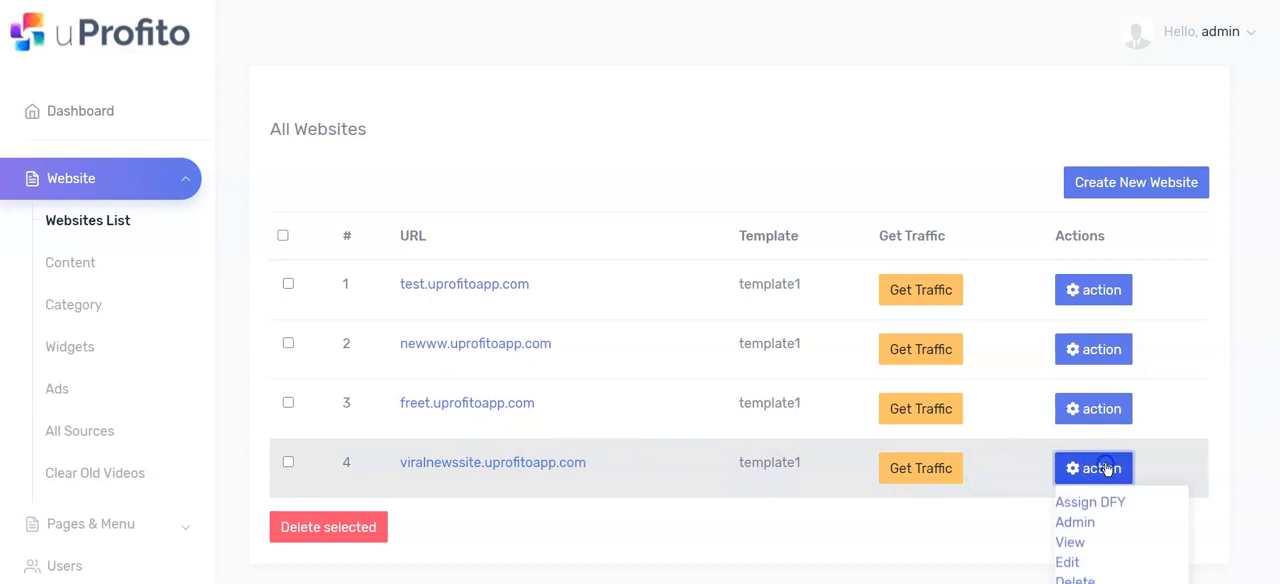
{"action": "left_click", "coordinate": [1077, 521]}
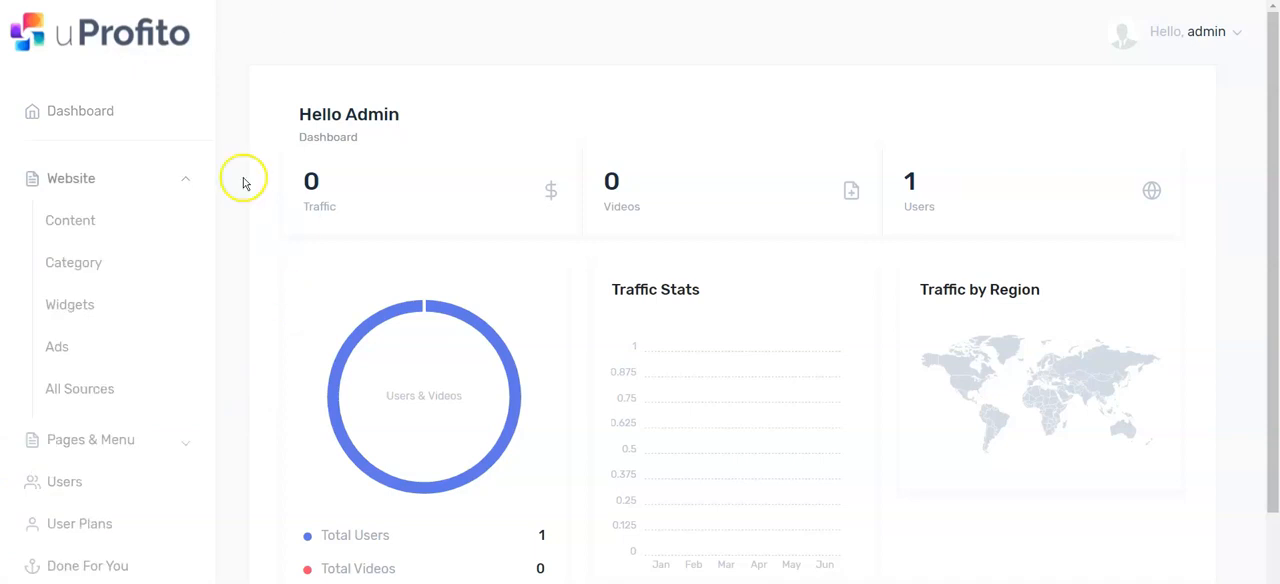
Step: Go to the website's categories and open the form for adding a new category
{"action": "left_click", "coordinate": [79, 265]}
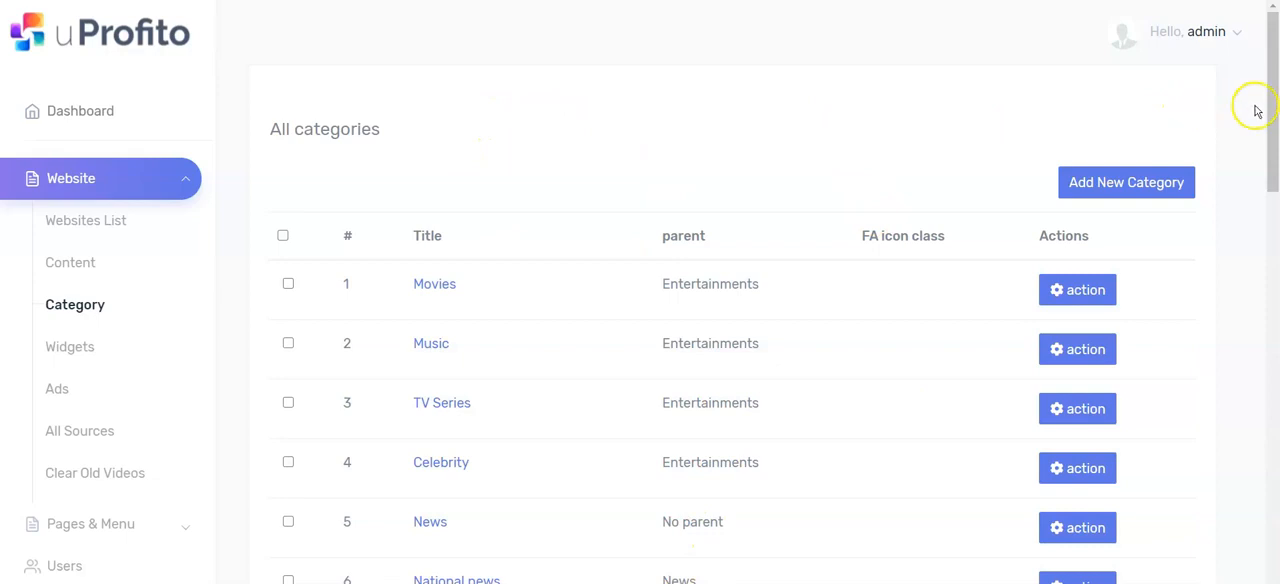
{"action": "left_click", "coordinate": [1117, 183]}
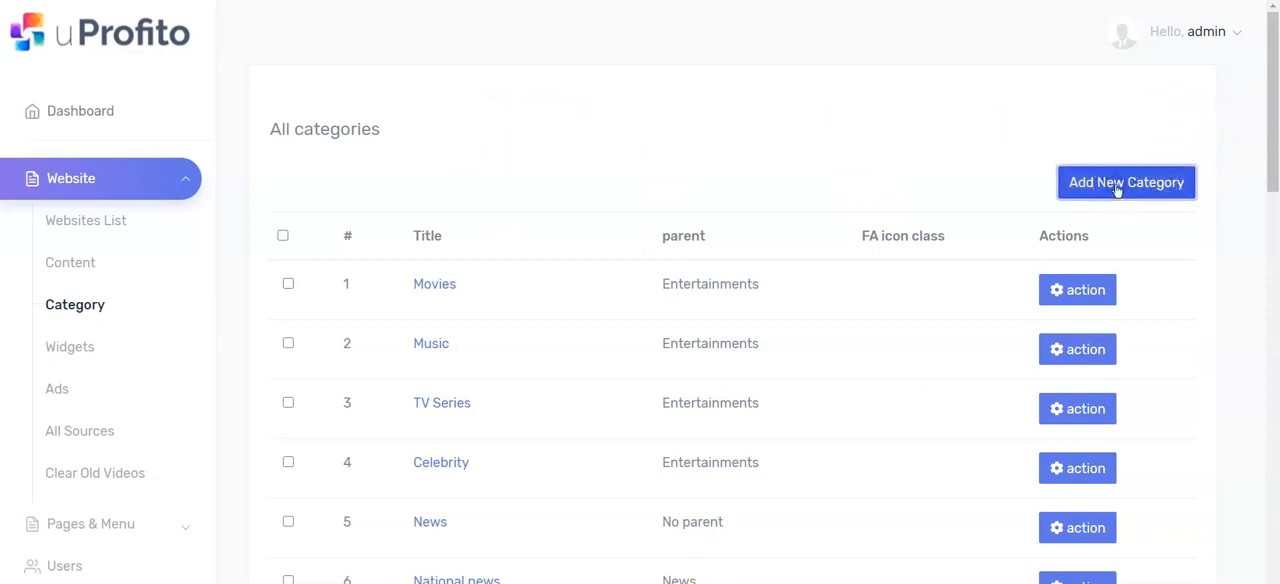
{"action": "left_click", "coordinate": [453, 199]}
{"action": "left_click", "coordinate": [469, 189]}
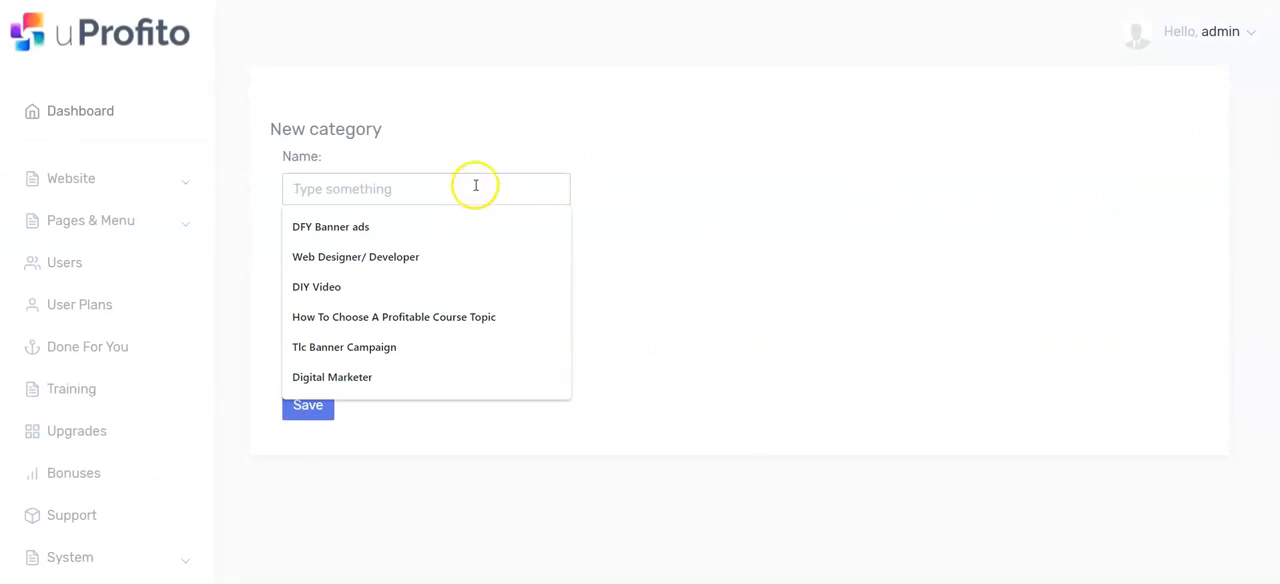
{"action": "left_click", "coordinate": [437, 189]}
{"action": "type", "text": "Sports"}
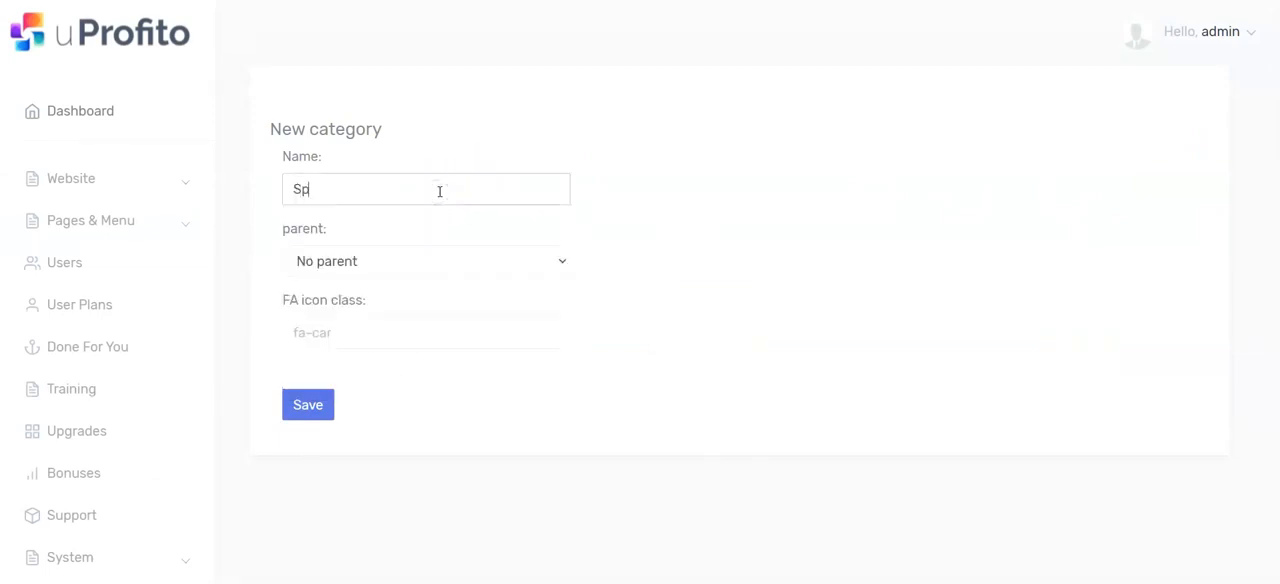
{"action": "left_click", "coordinate": [408, 260]}
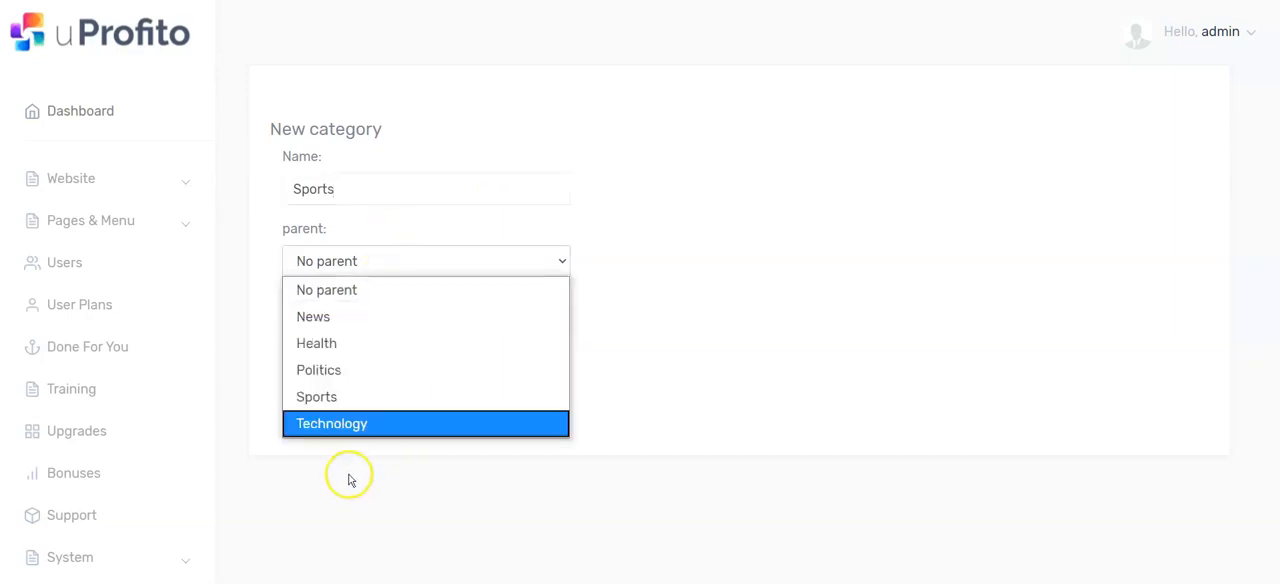
{"action": "left_click", "coordinate": [345, 186]}
{"action": "double_click", "coordinate": [345, 186]}
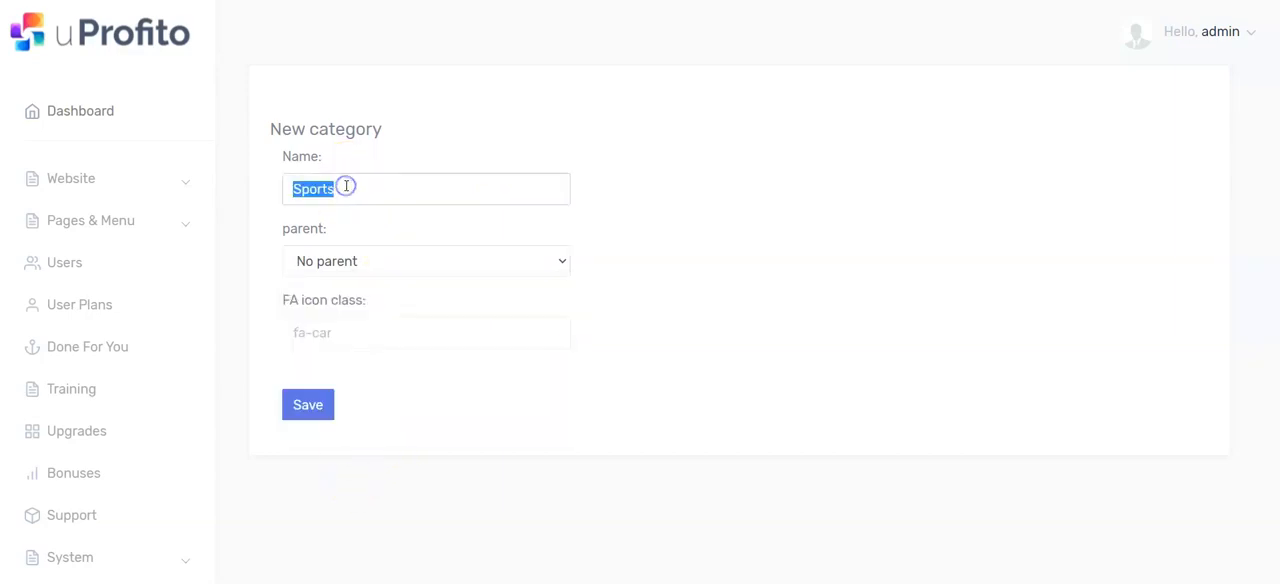
{"action": "key", "text": "BackSpace"}
Step: Name the new category World News with no parent, set its FA icon class to fa-car, and save it
{"action": "type", "text": "World New"}
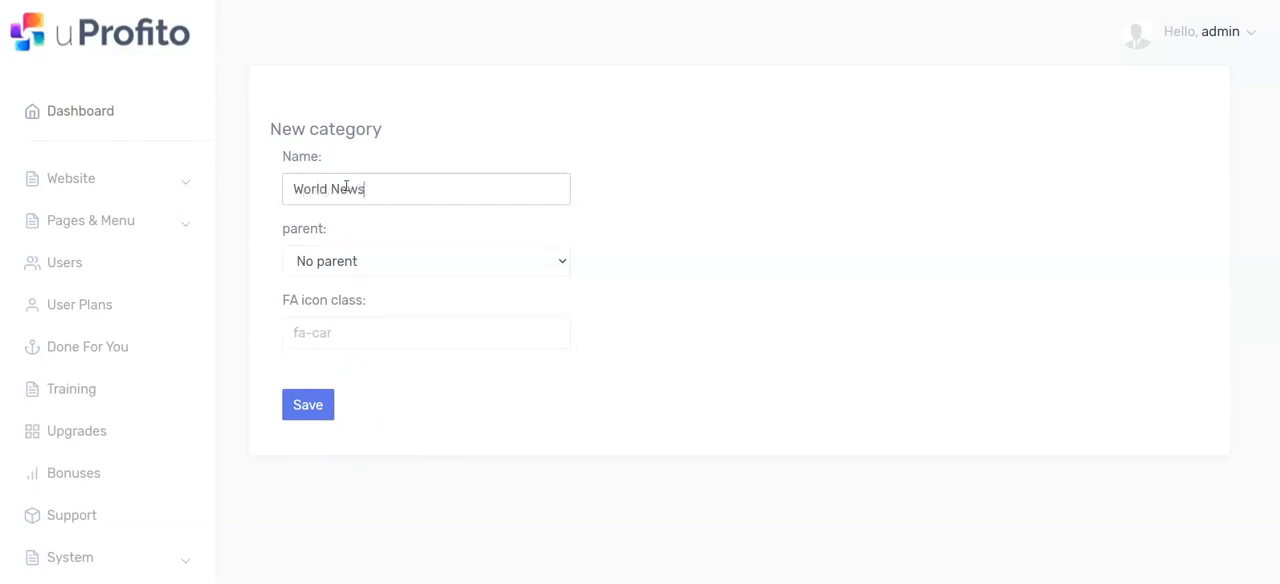
{"action": "left_click", "coordinate": [332, 260]}
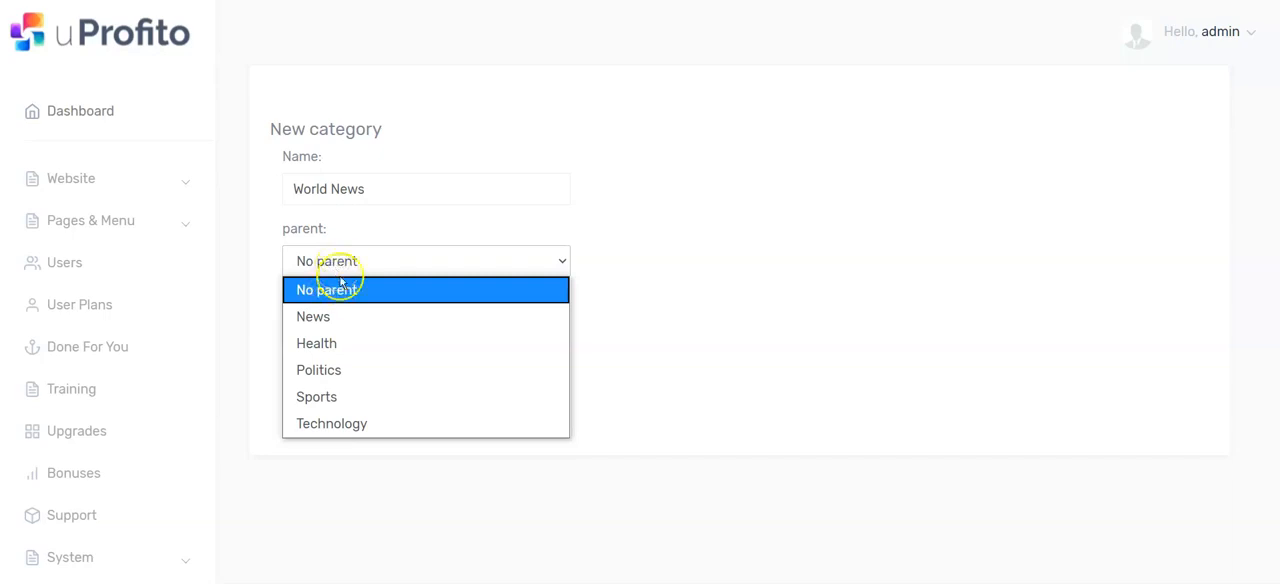
{"action": "left_click", "coordinate": [643, 309]}
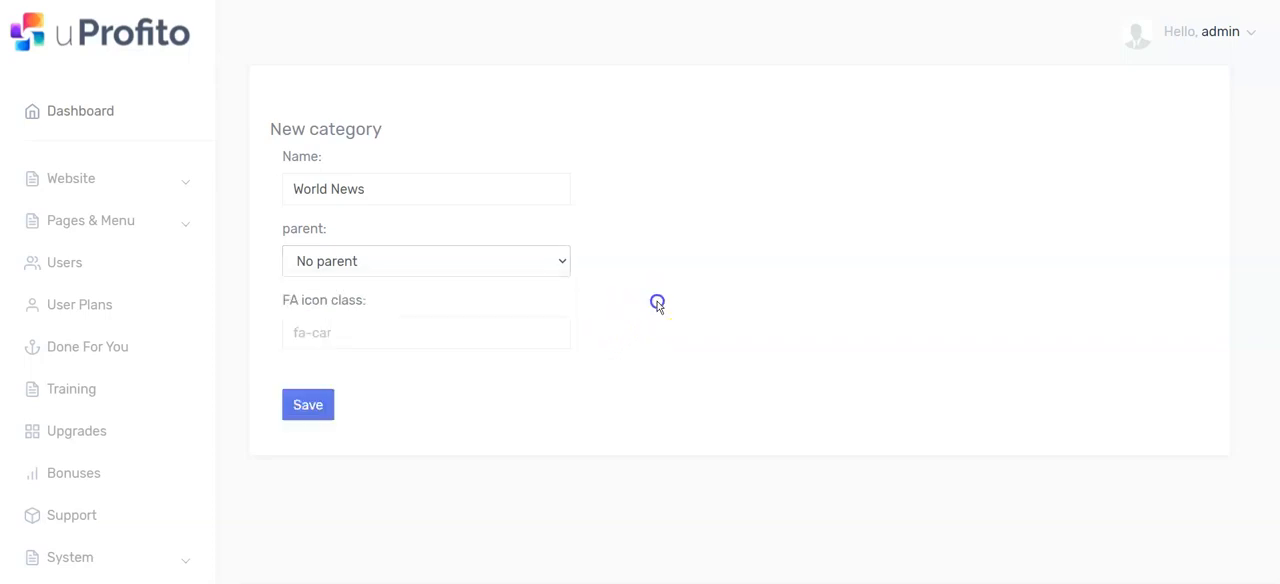
{"action": "left_click", "coordinate": [363, 328]}
{"action": "left_click", "coordinate": [374, 368]}
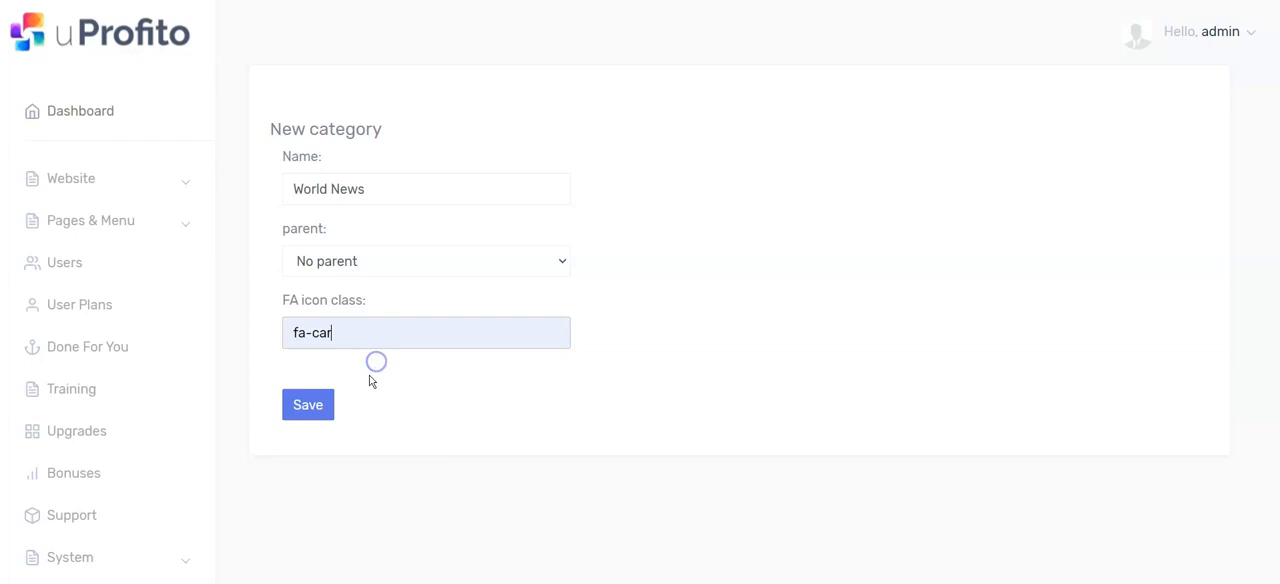
{"action": "left_click", "coordinate": [300, 413]}
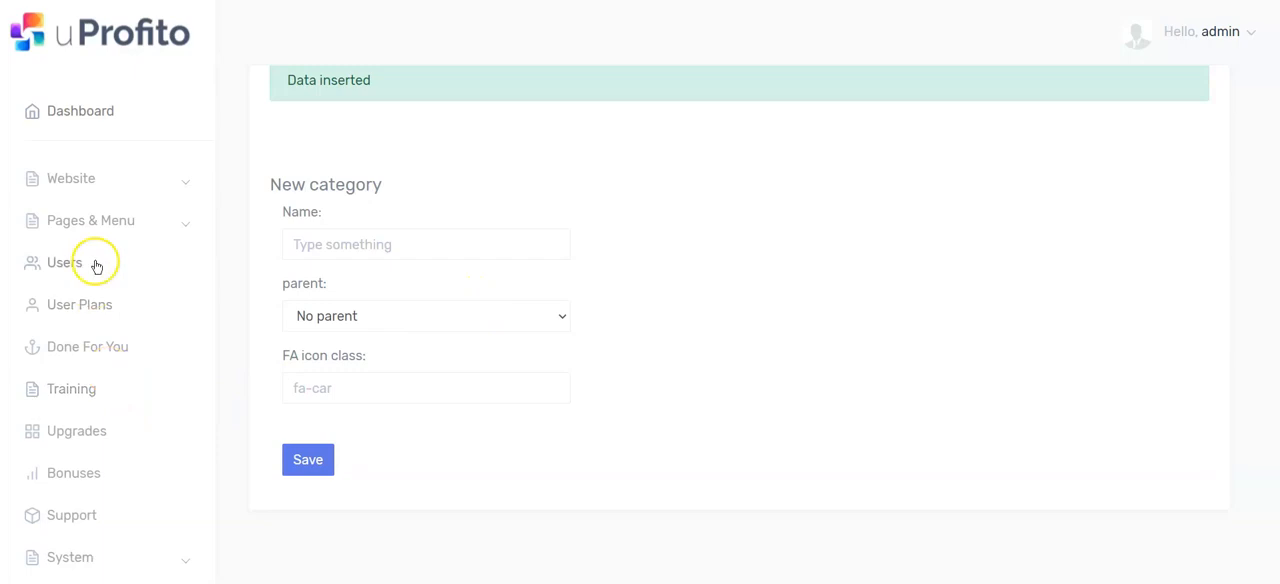
Step: Go to the list of all video sources and start creating a new source
{"action": "left_click", "coordinate": [180, 180]}
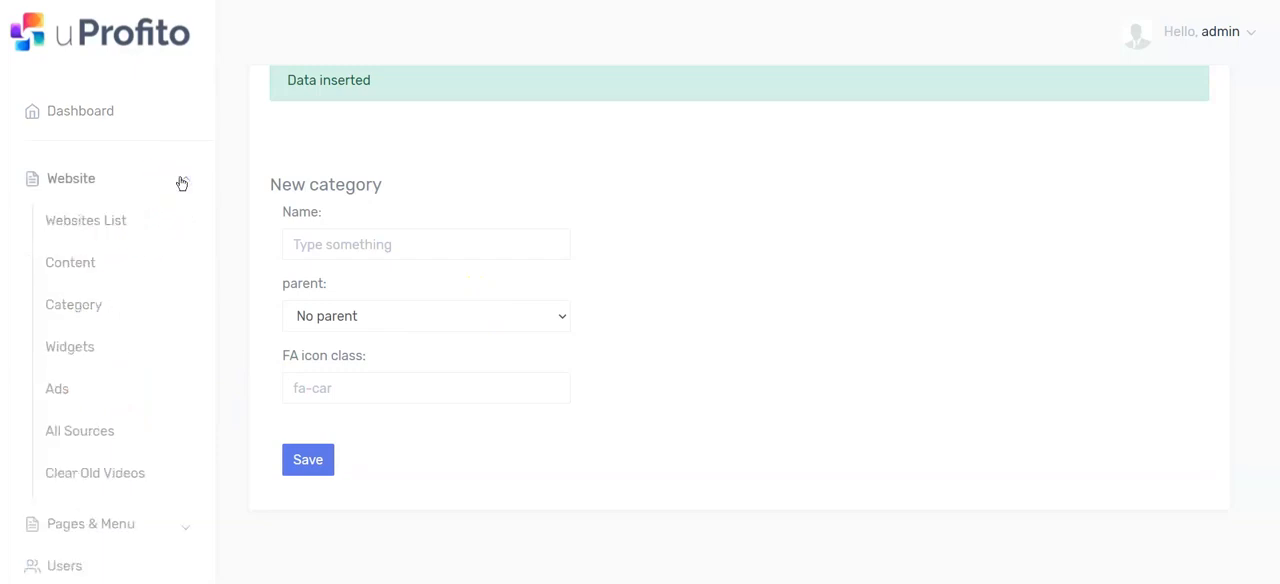
{"action": "left_click", "coordinate": [82, 436]}
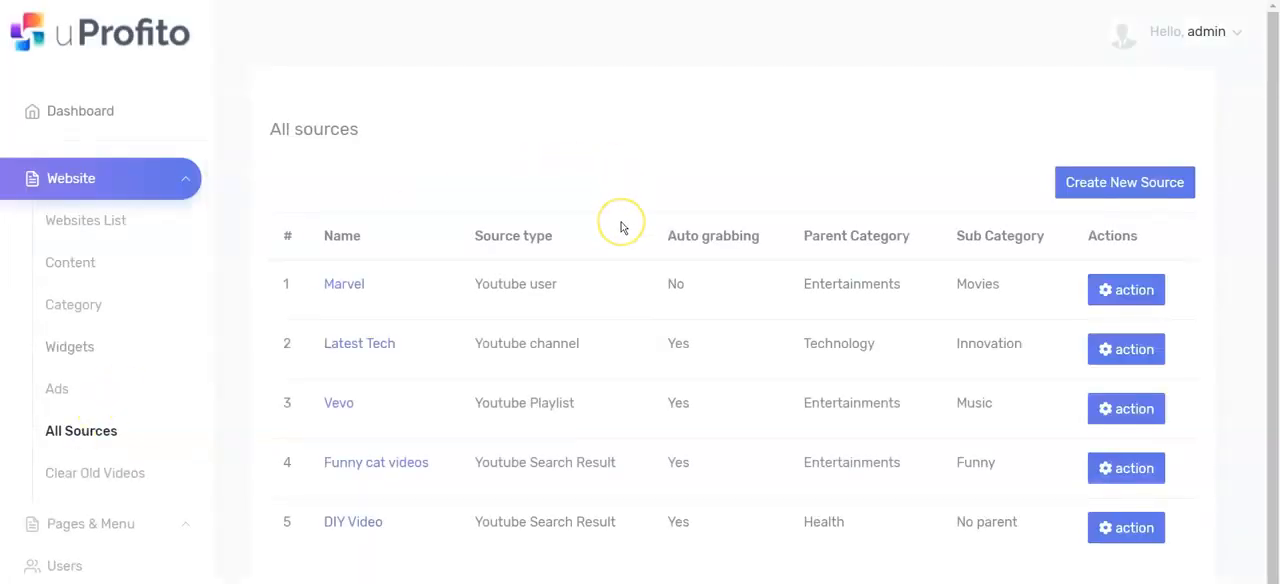
{"action": "scroll", "coordinate": [620, 228], "scroll_direction": "down", "scroll_amount": 1}
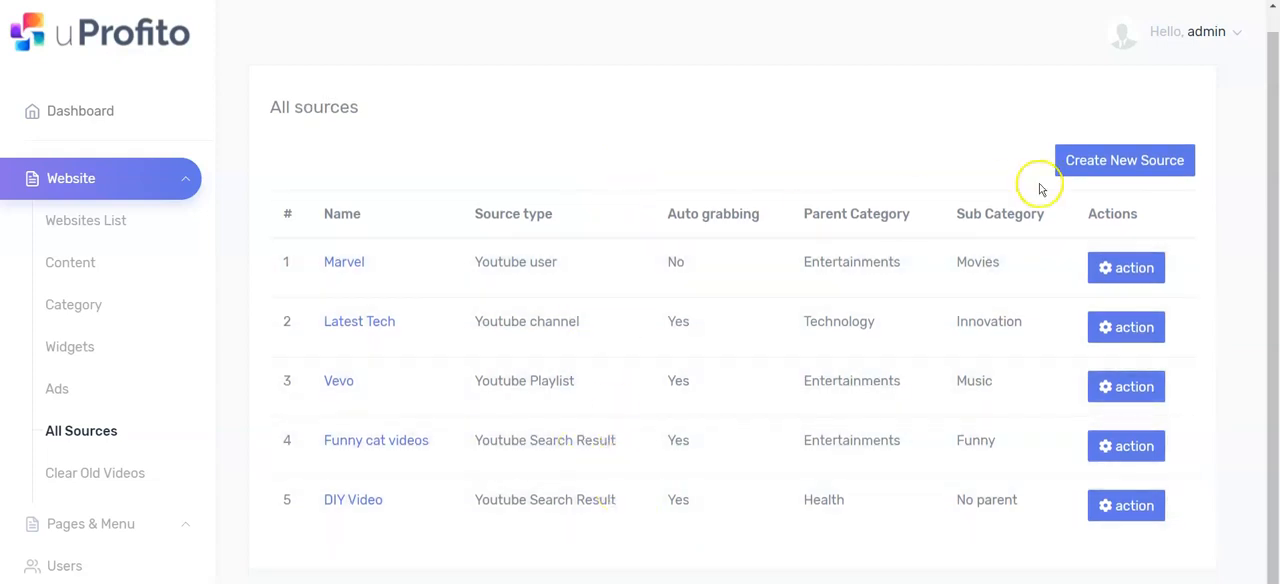
{"action": "left_click", "coordinate": [1144, 167]}
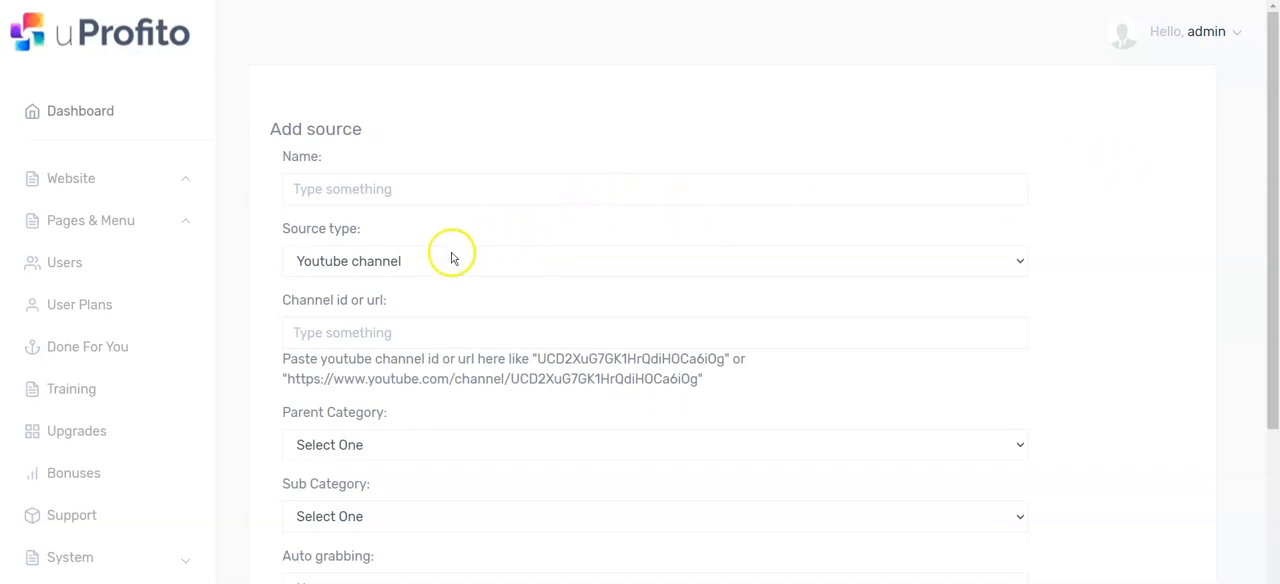
Step: Set the new source's type to Youtube Search Result and name it World News
{"action": "left_click", "coordinate": [572, 265]}
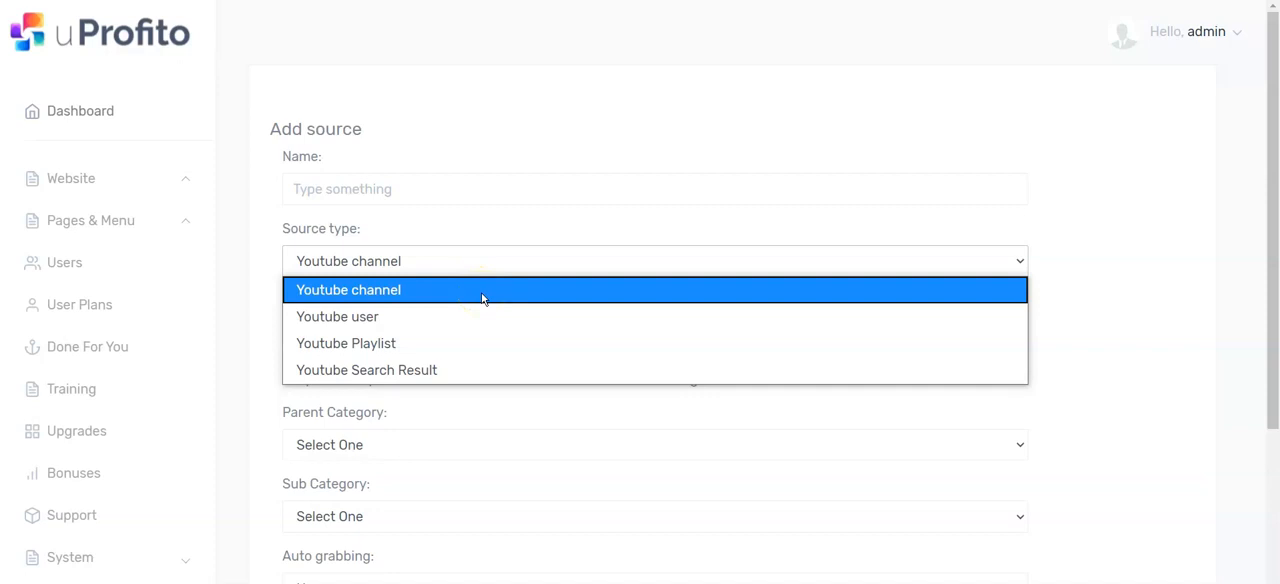
{"action": "left_click", "coordinate": [480, 370]}
{"action": "left_click", "coordinate": [401, 188]}
{"action": "type", "text": "World News"}
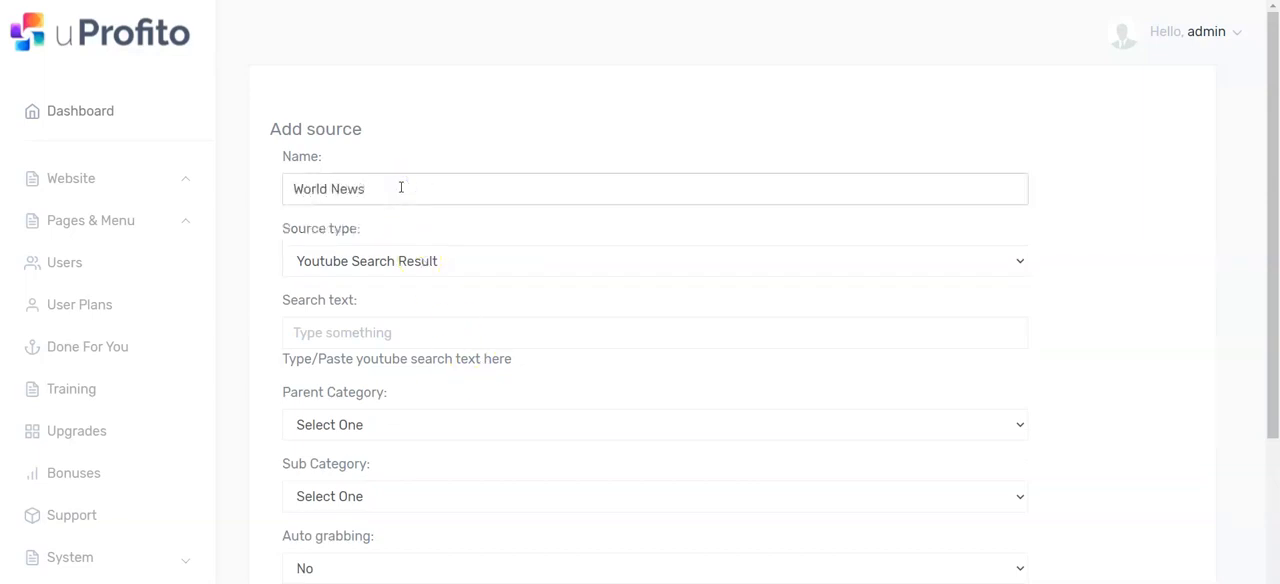
Step: Set the YouTube search text of the new source to World News
{"action": "left_click", "coordinate": [325, 331]}
{"action": "left_click", "coordinate": [418, 337]}
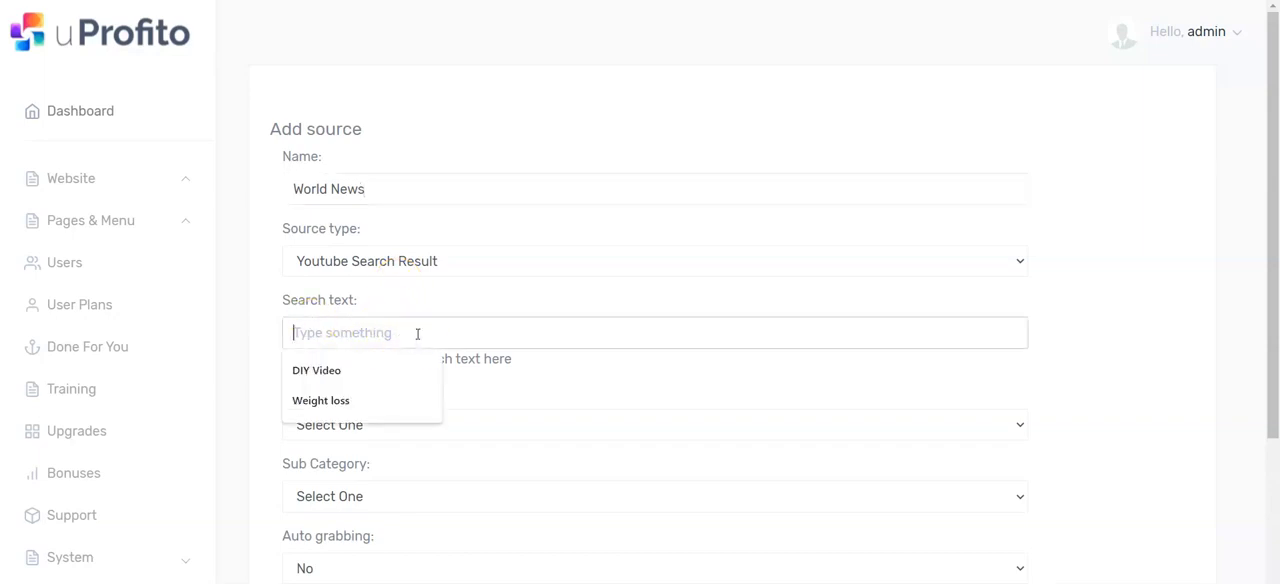
{"action": "type", "text": "Wolrd N"}
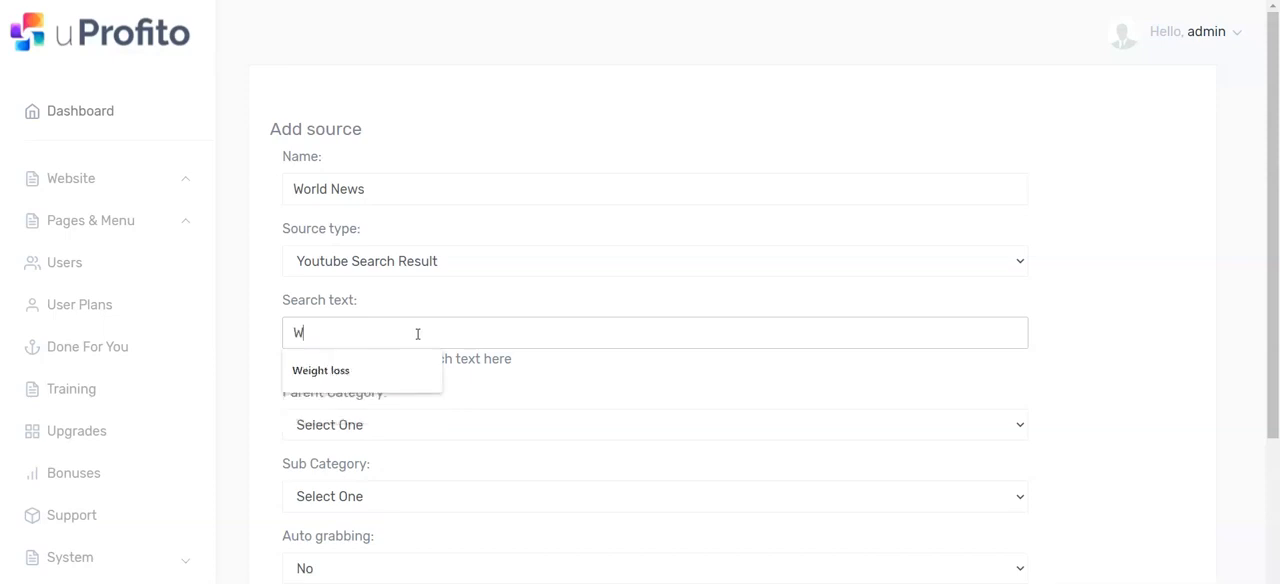
{"action": "key", "text": "BackSpace"}
{"action": "key", "text": "BackSpace"}
{"action": "key", "text": "BackSpace"}
{"action": "key", "text": "BackSpace"}
{"action": "type", "text": "rld News"}
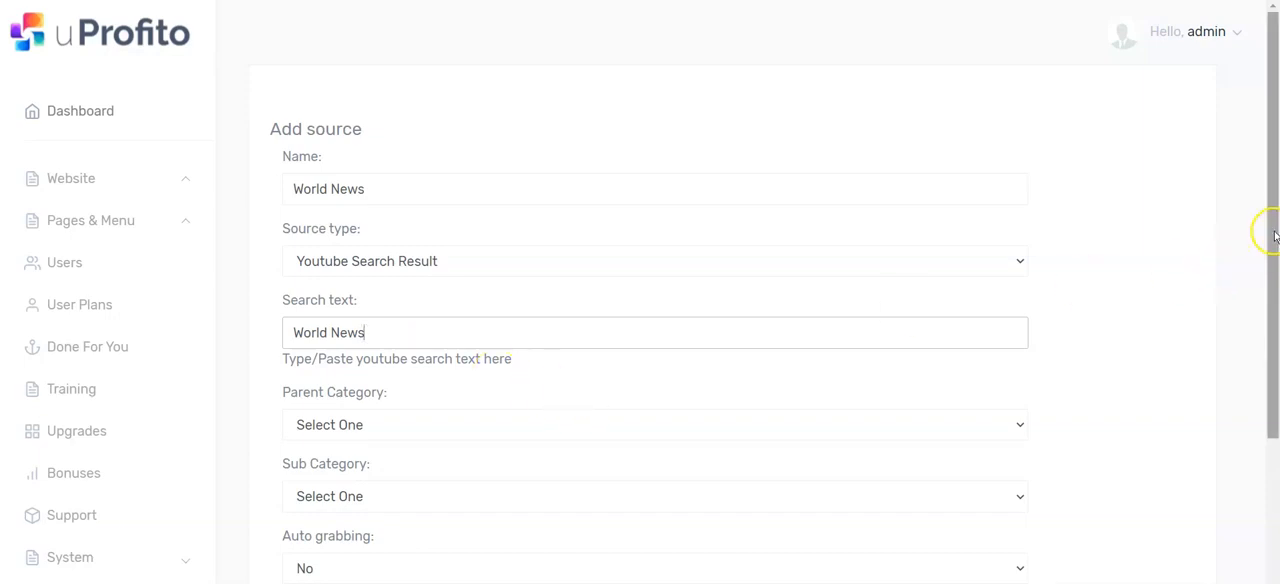
Step: Assign the source to the World News parent category and leave its sub category unselected
{"action": "scroll", "coordinate": [1274, 236], "scroll_direction": "down", "scroll_amount": 2}
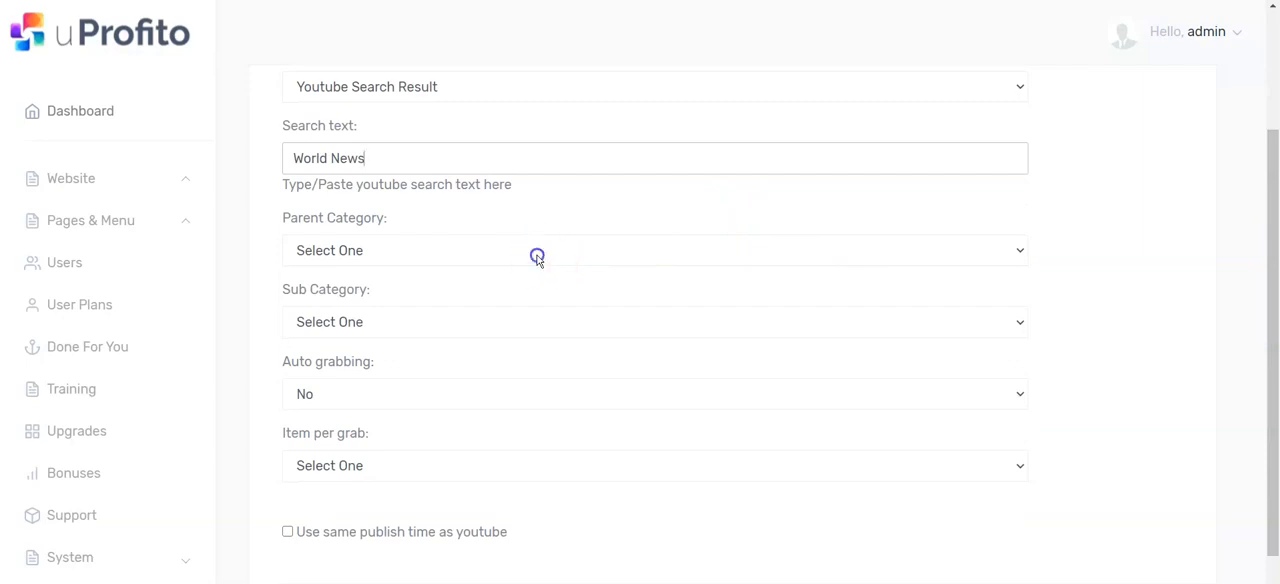
{"action": "left_click", "coordinate": [535, 252]}
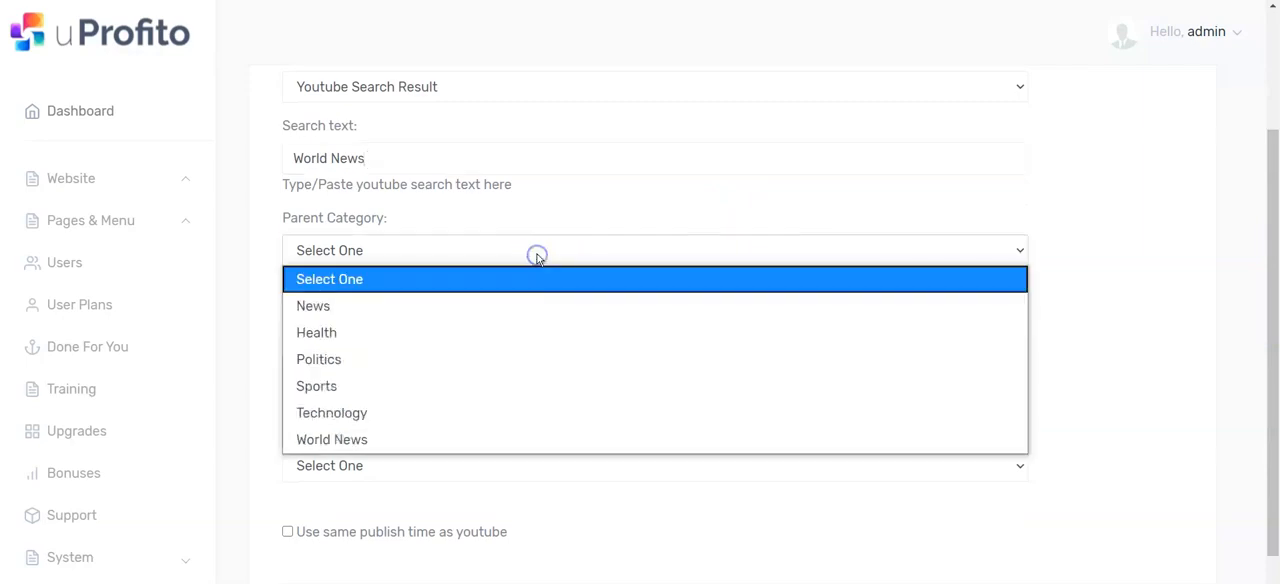
{"action": "left_click", "coordinate": [449, 439]}
{"action": "left_click", "coordinate": [466, 320]}
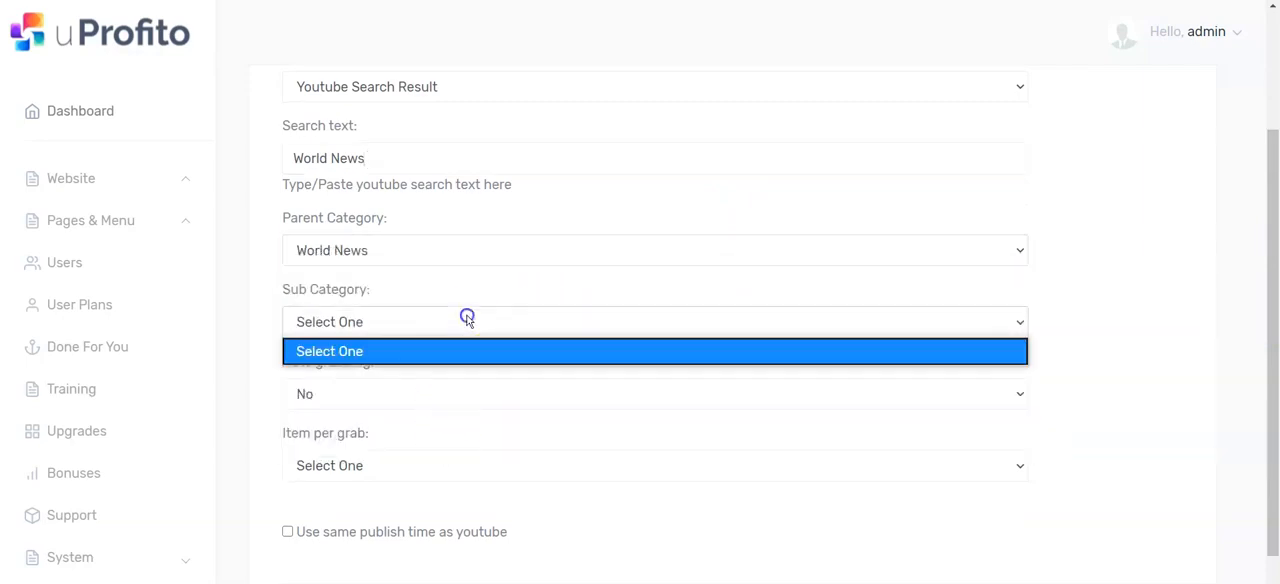
{"action": "left_click", "coordinate": [497, 298]}
{"action": "left_click", "coordinate": [1048, 297]}
{"action": "scroll", "coordinate": [1271, 337], "scroll_direction": "down", "scroll_amount": 1}
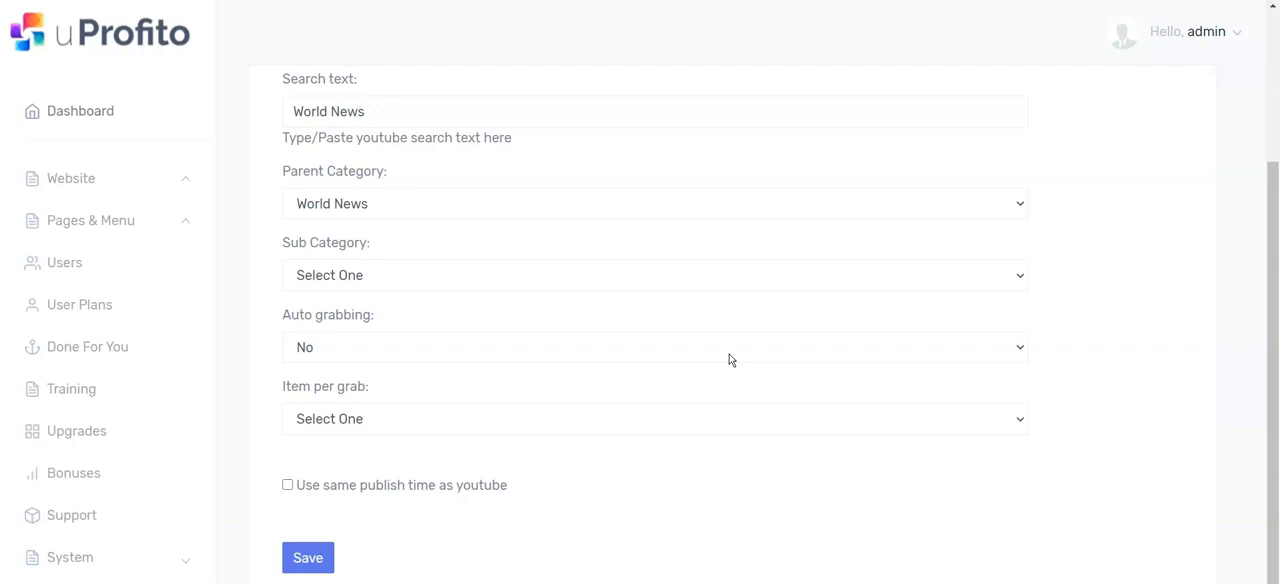
Step: Enable auto grabbing for the source, starting on 09:00 pm with a grab duration of 3 hours
{"action": "left_click", "coordinate": [729, 352]}
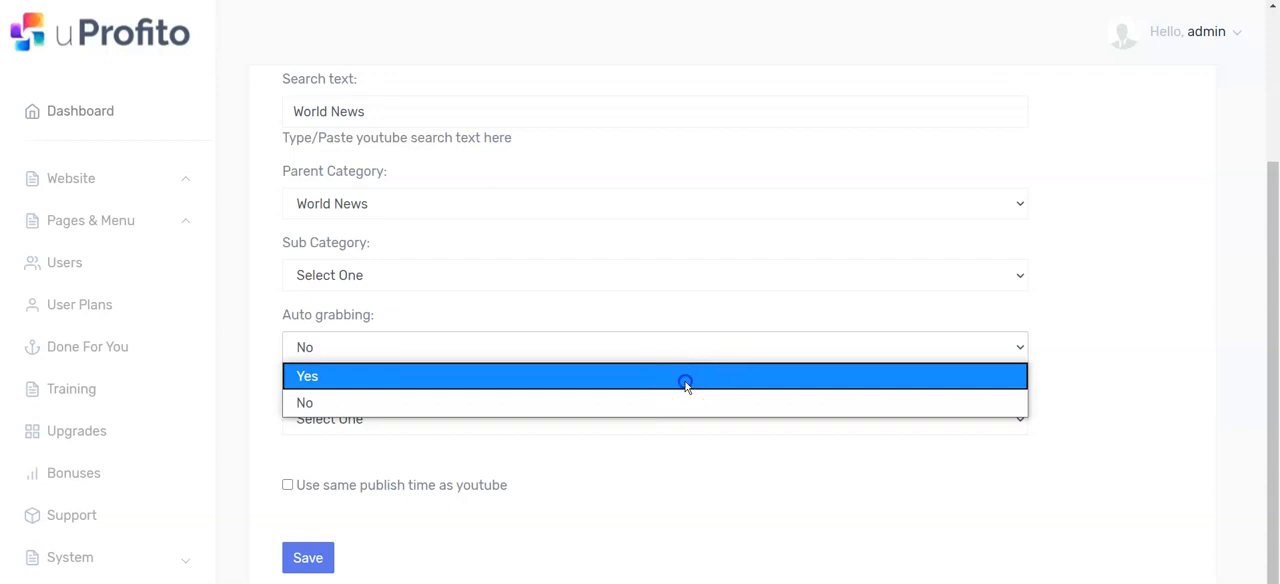
{"action": "left_click", "coordinate": [686, 380]}
{"action": "left_click", "coordinate": [682, 422]}
{"action": "scroll", "coordinate": [654, 309], "scroll_direction": "down", "scroll_amount": 5}
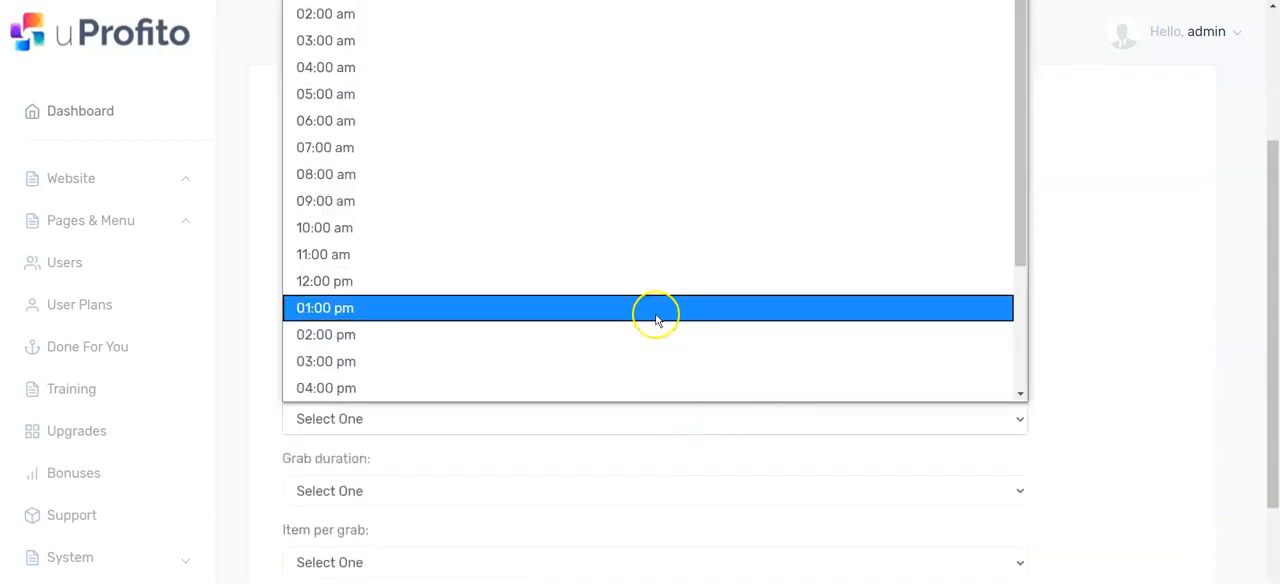
{"action": "left_click", "coordinate": [487, 334]}
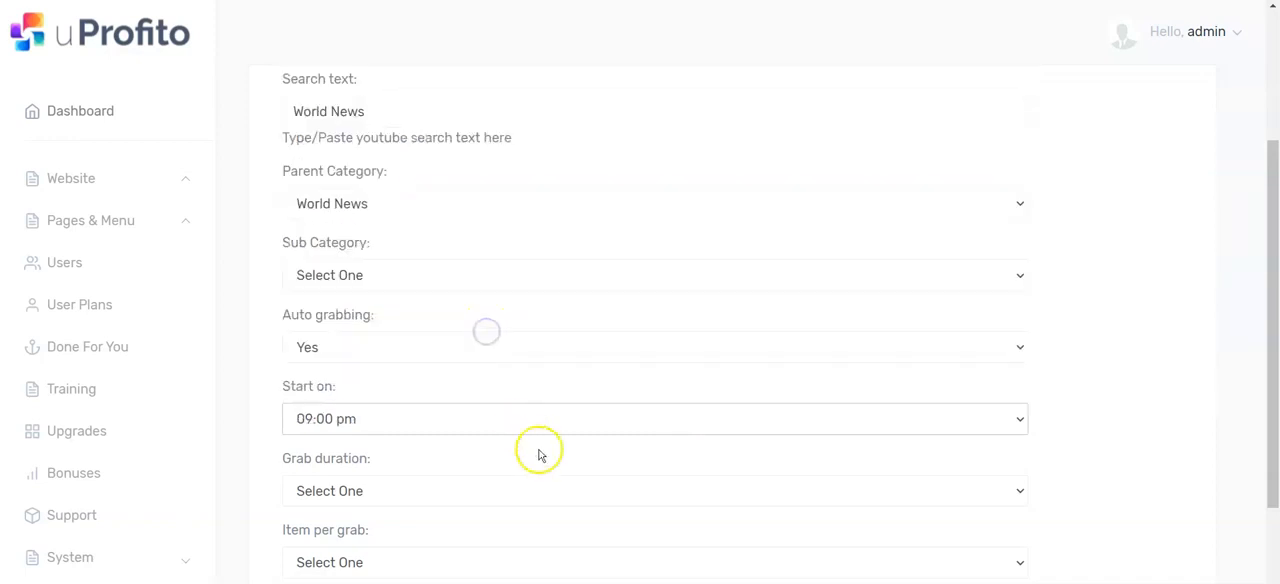
{"action": "left_click_drag", "start_coordinate": [1270, 268], "coordinate": [1273, 332]}
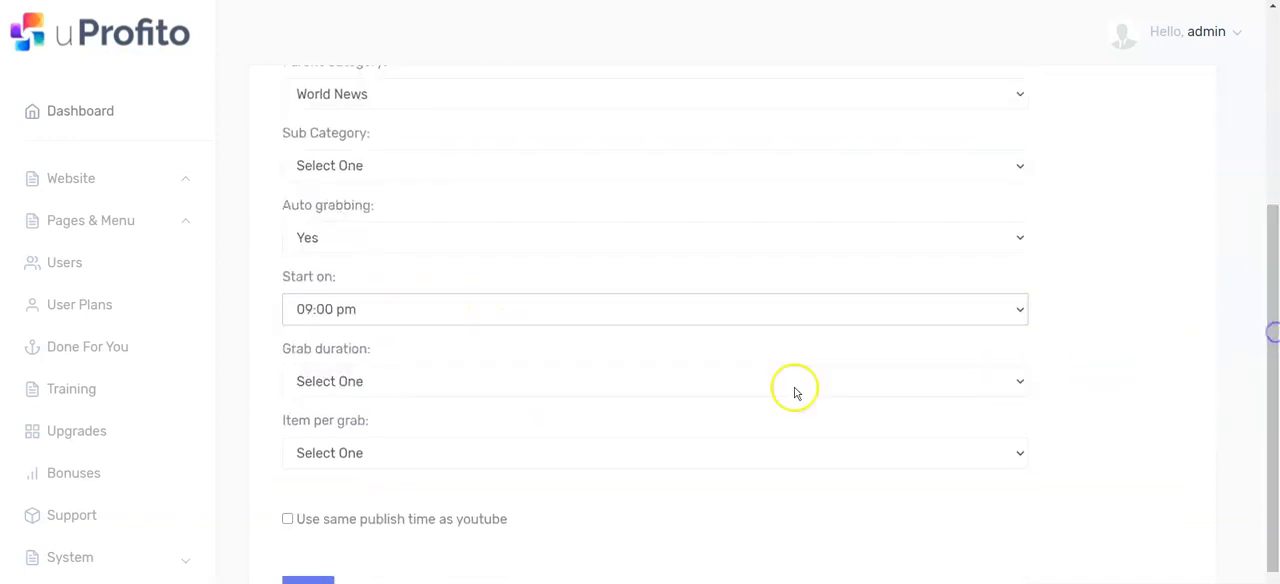
{"action": "left_click", "coordinate": [714, 381]}
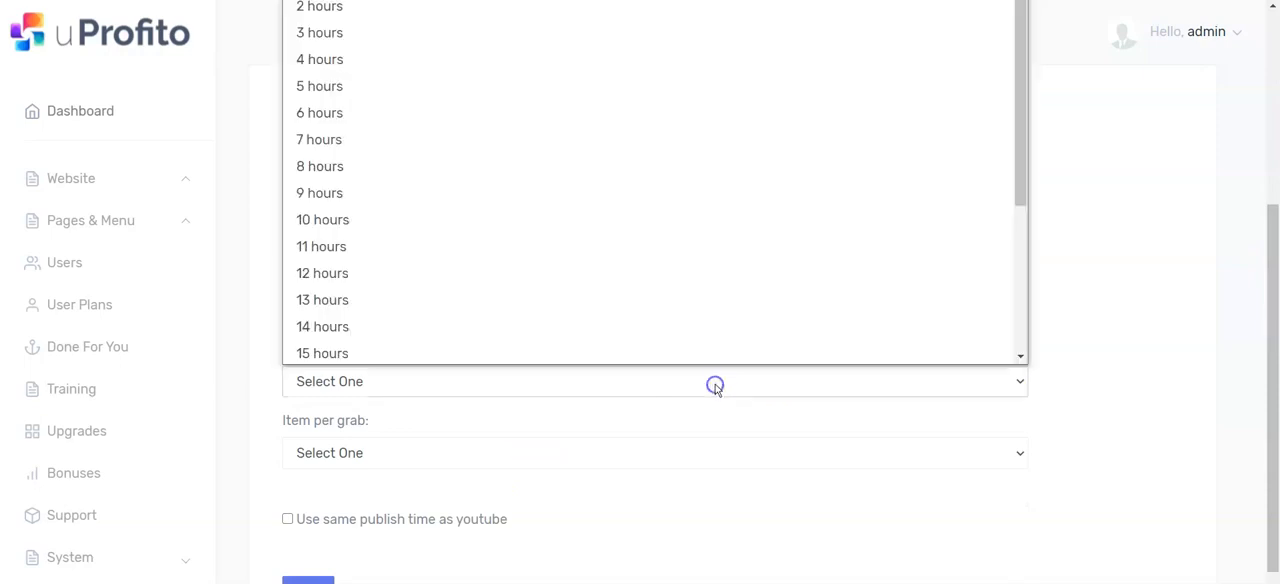
{"action": "left_click", "coordinate": [576, 40]}
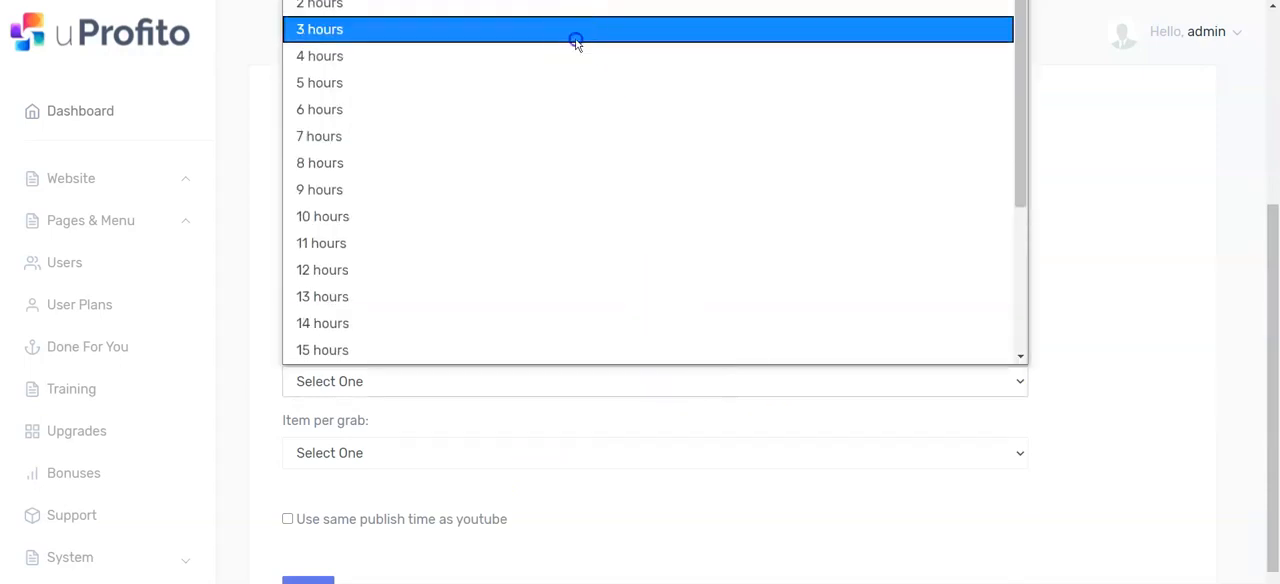
Step: Set the source to 5 items per grab with the same publish time as YouTube, and save it
{"action": "scroll", "coordinate": [691, 283], "scroll_direction": "down", "scroll_amount": 1}
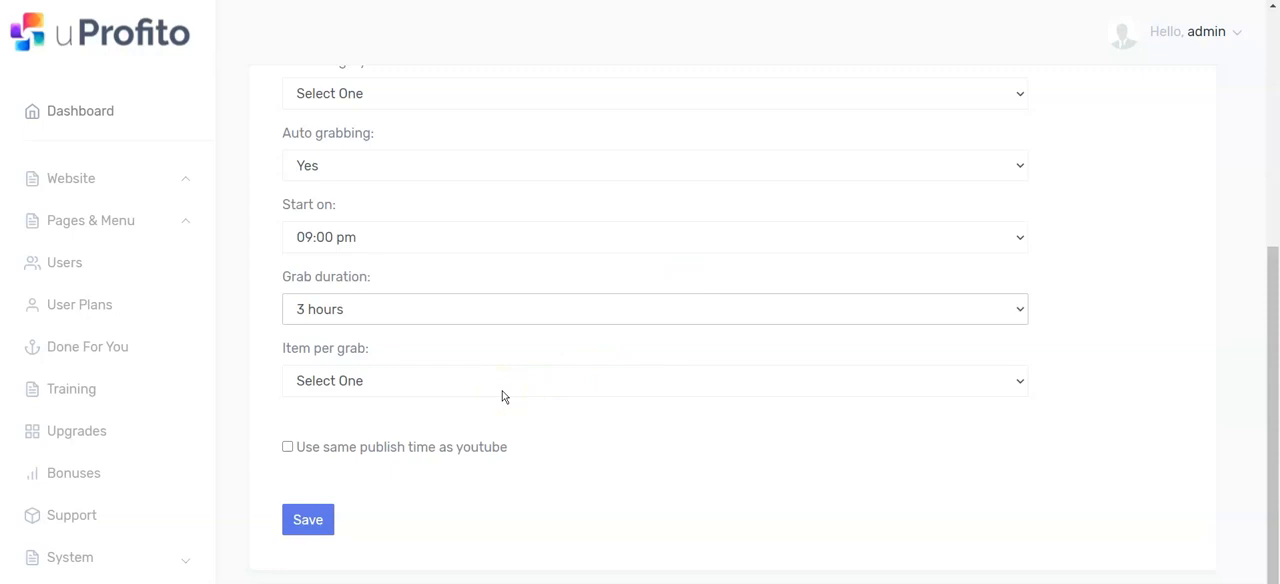
{"action": "left_click", "coordinate": [503, 393]}
{"action": "left_click", "coordinate": [425, 119]}
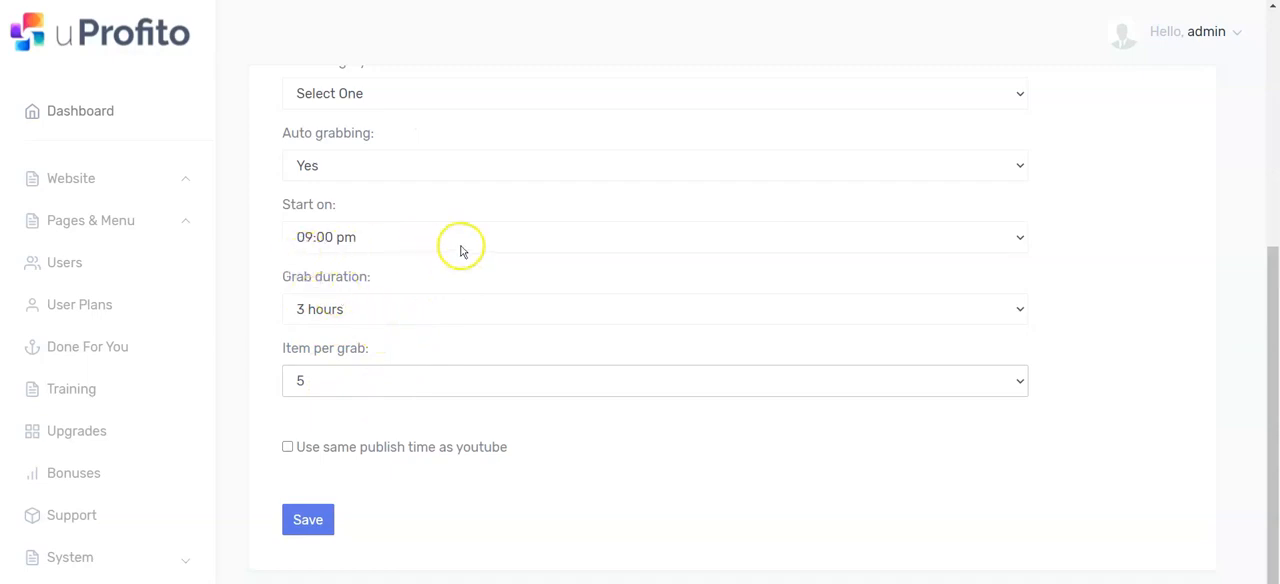
{"action": "left_click", "coordinate": [286, 449]}
{"action": "left_click", "coordinate": [307, 522]}
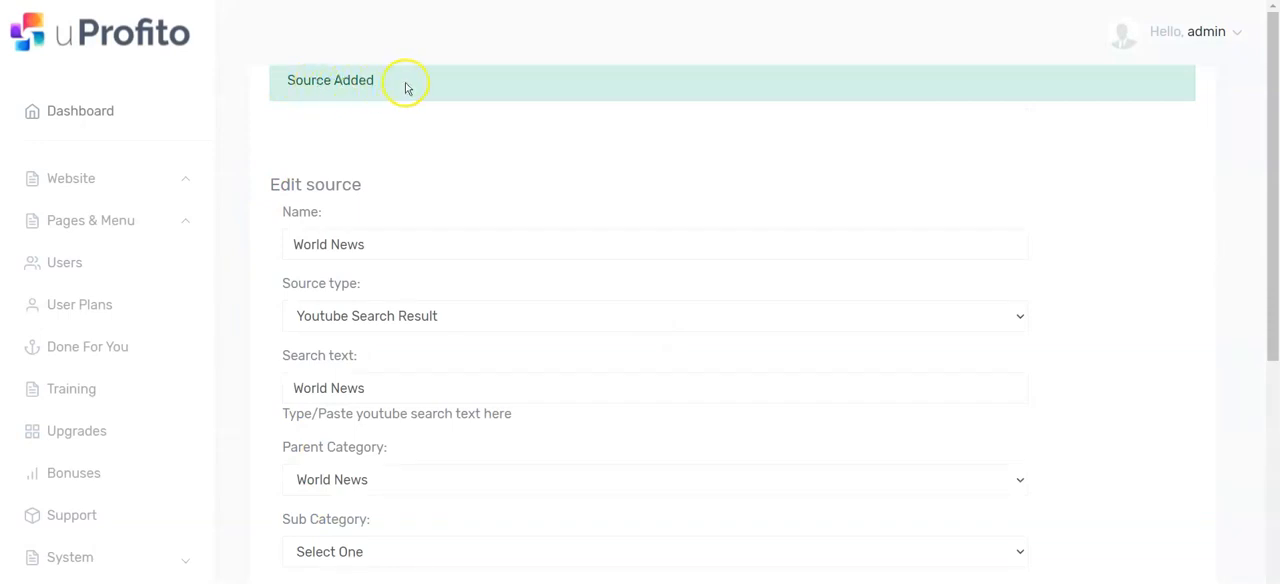
Step: Go to the list of all sources and grab the videos of the World News source immediately
{"action": "left_click", "coordinate": [123, 177]}
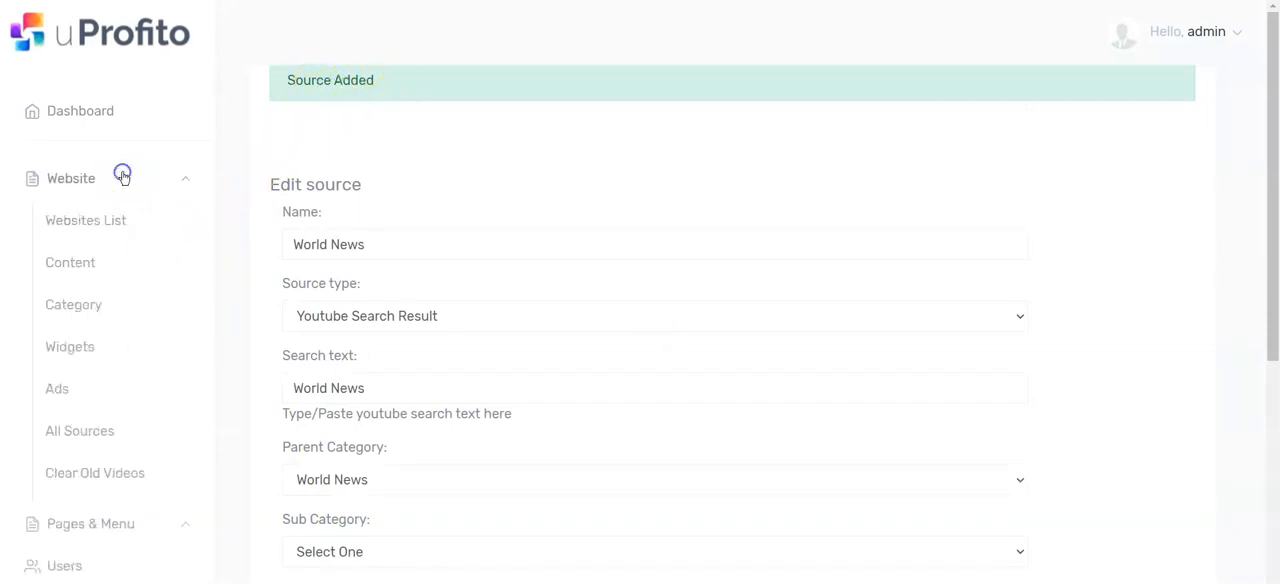
{"action": "left_click", "coordinate": [86, 431]}
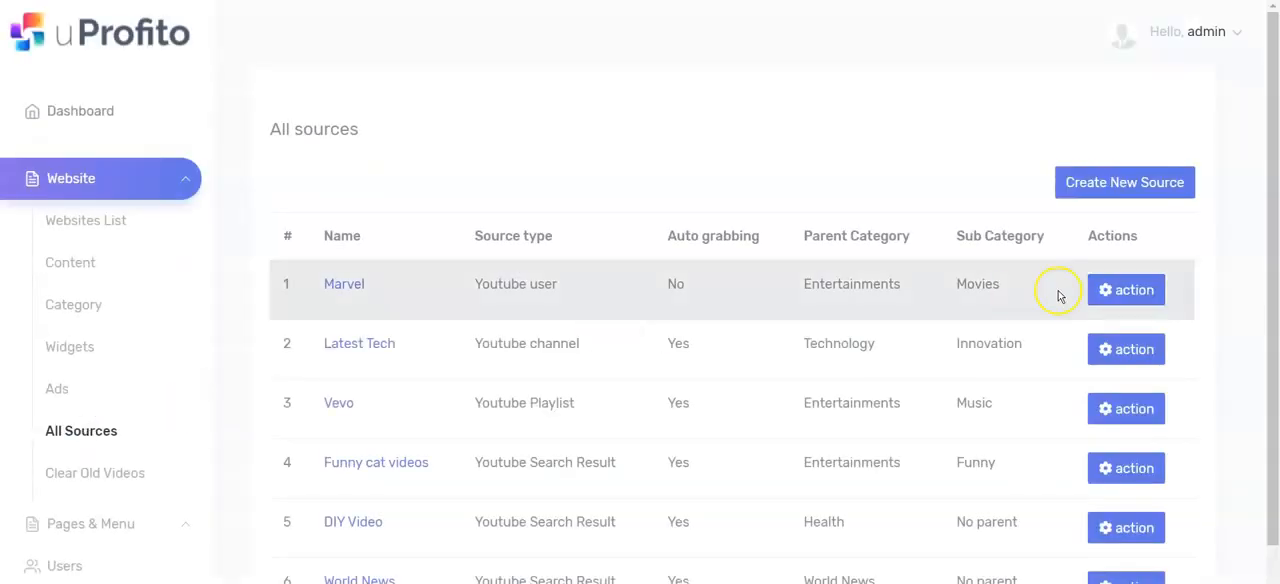
{"action": "scroll", "coordinate": [1100, 290], "scroll_direction": "down", "scroll_amount": 1}
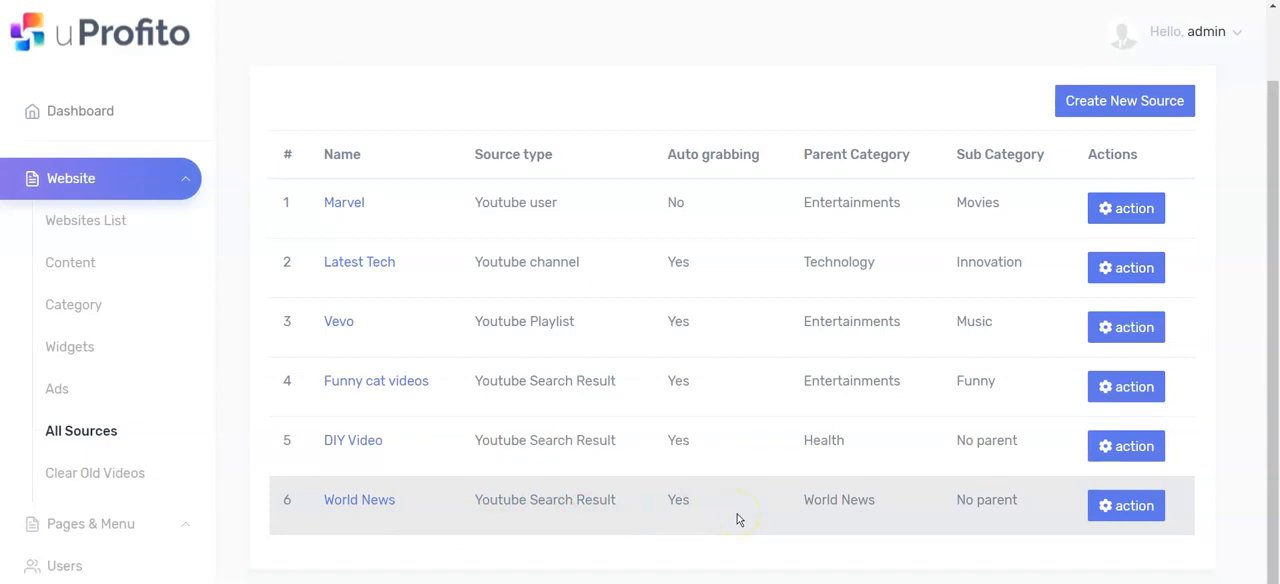
{"action": "left_click", "coordinate": [1143, 507]}
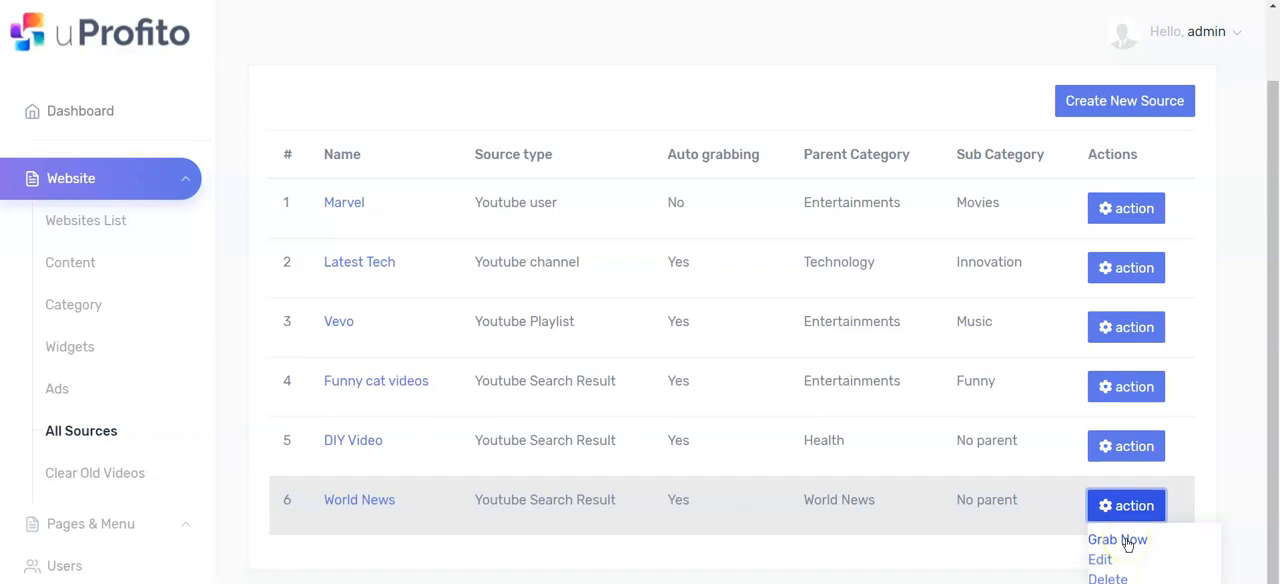
{"action": "left_click", "coordinate": [1127, 540]}
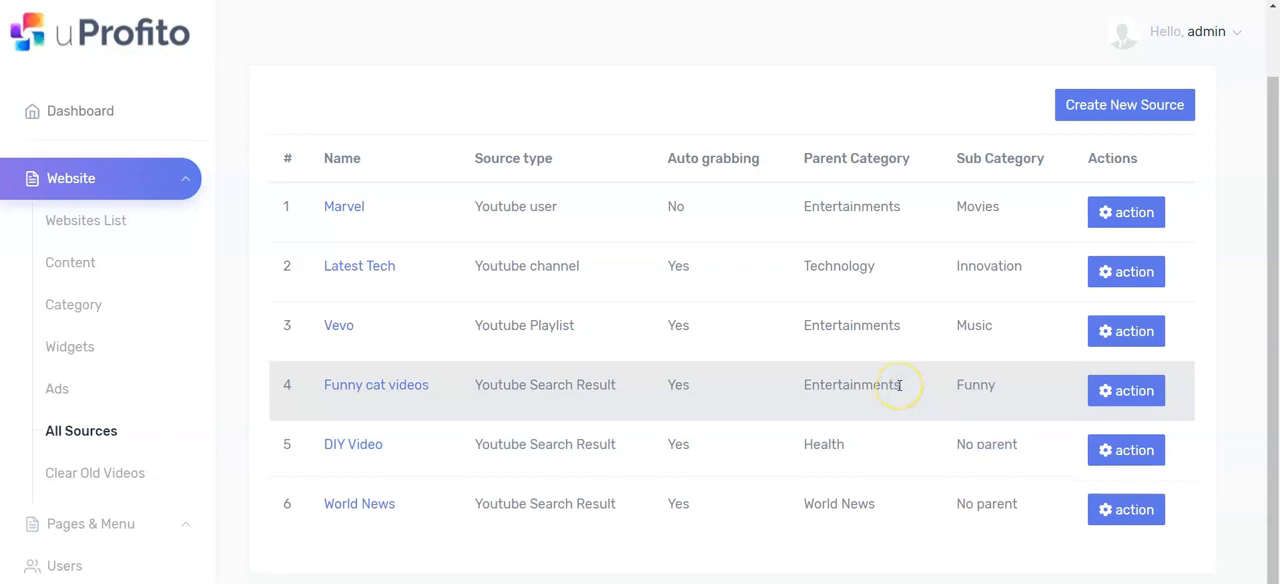
{"action": "scroll", "coordinate": [899, 385], "scroll_direction": "up", "scroll_amount": 1}
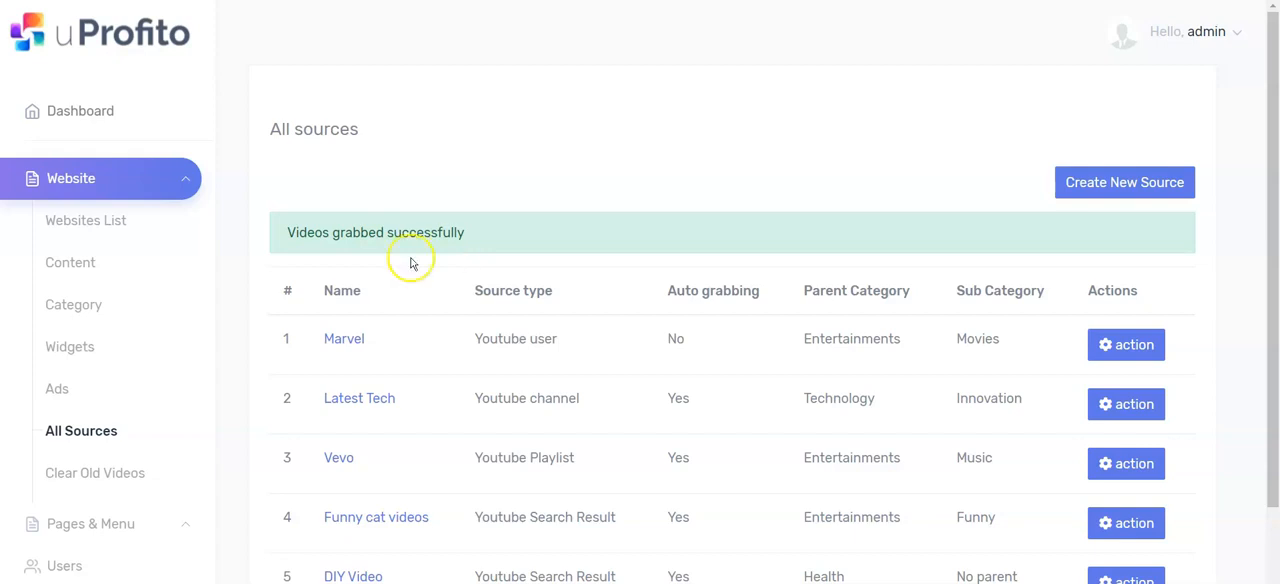
Step: Open the website's content list and look through the videos grabbed from the World News source
{"action": "left_click", "coordinate": [77, 262]}
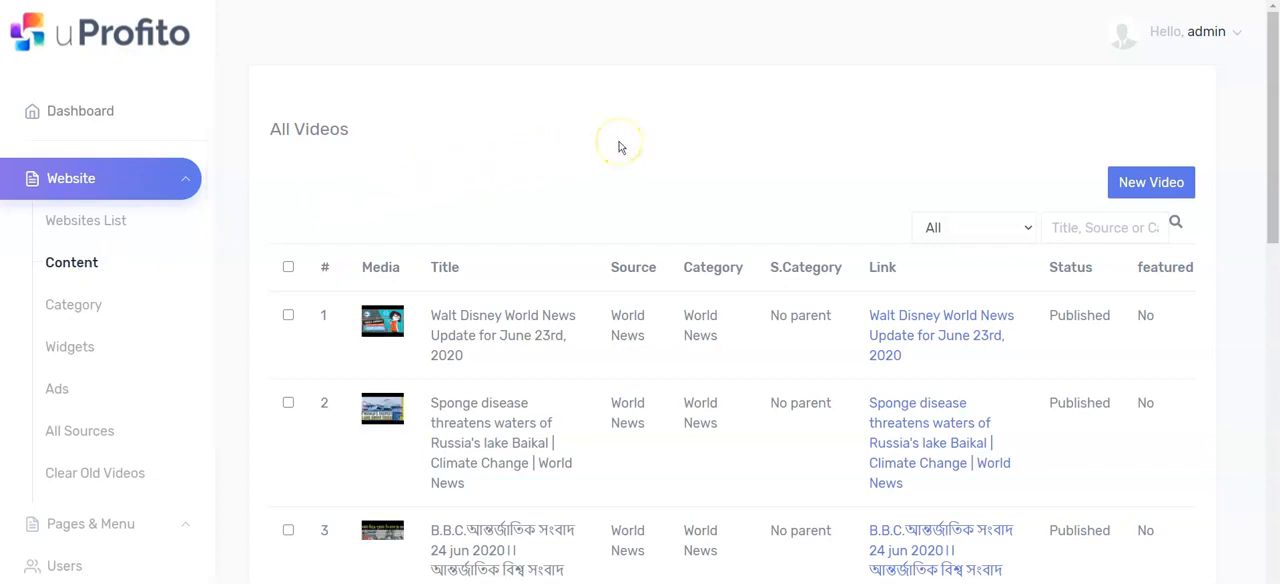
{"action": "left_click_drag", "start_coordinate": [1268, 118], "coordinate": [1273, 161]}
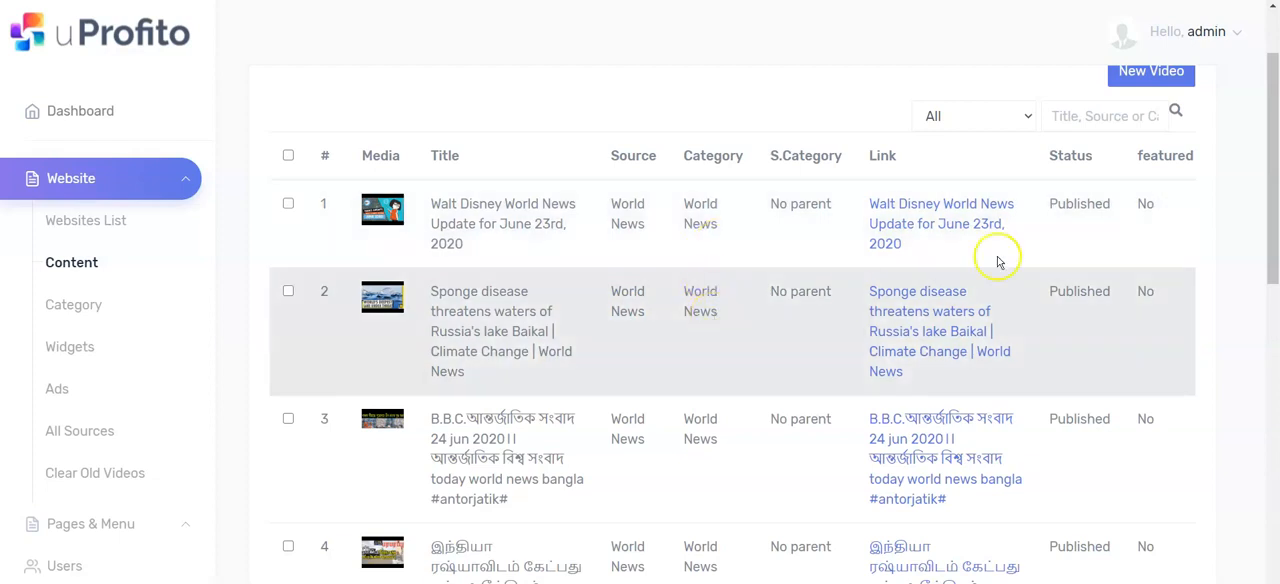
{"action": "scroll", "coordinate": [1270, 195], "scroll_direction": "down", "scroll_amount": 1}
{"action": "mouse_move", "coordinate": [1273, 202]}
{"action": "left_mouse_down"}
{"action": "mouse_move", "coordinate": [1273, 275]}
{"action": "mouse_move", "coordinate": [1262, 192]}
{"action": "left_mouse_up"}
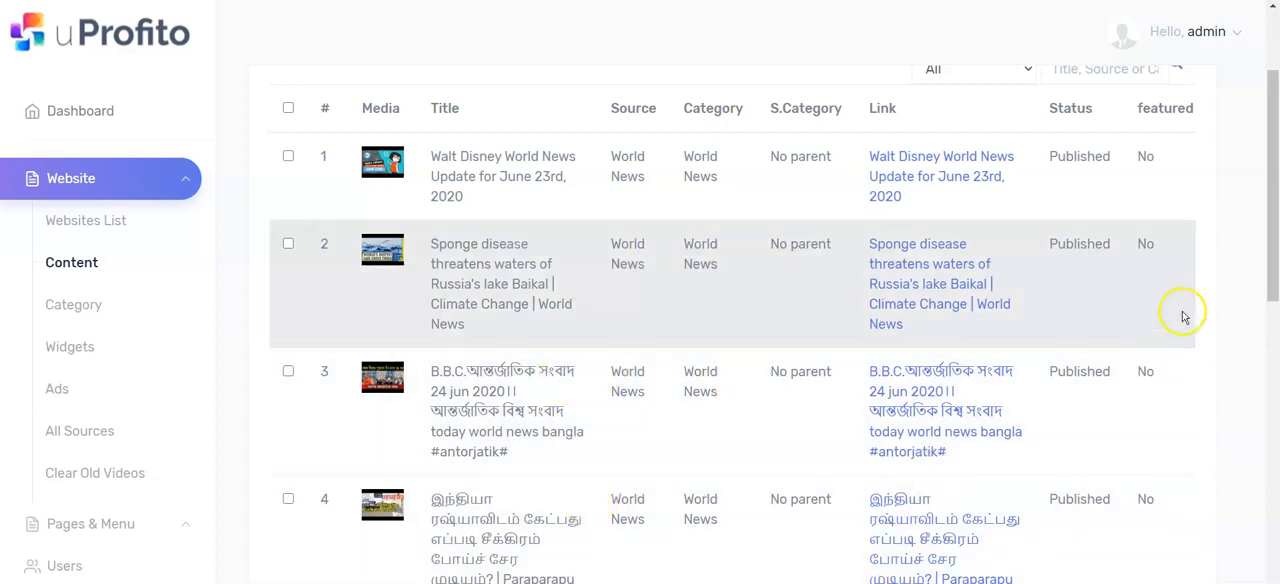
{"action": "left_click_drag", "start_coordinate": [1274, 229], "coordinate": [1266, 301]}
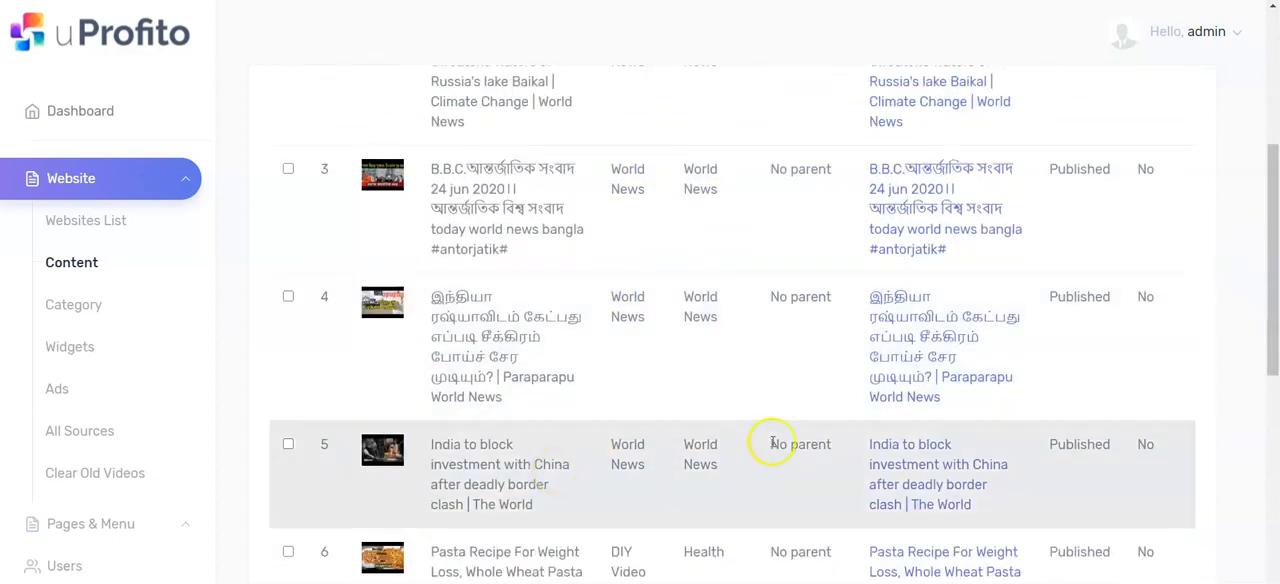
{"action": "scroll", "coordinate": [590, 356], "scroll_direction": "up", "scroll_amount": 4}
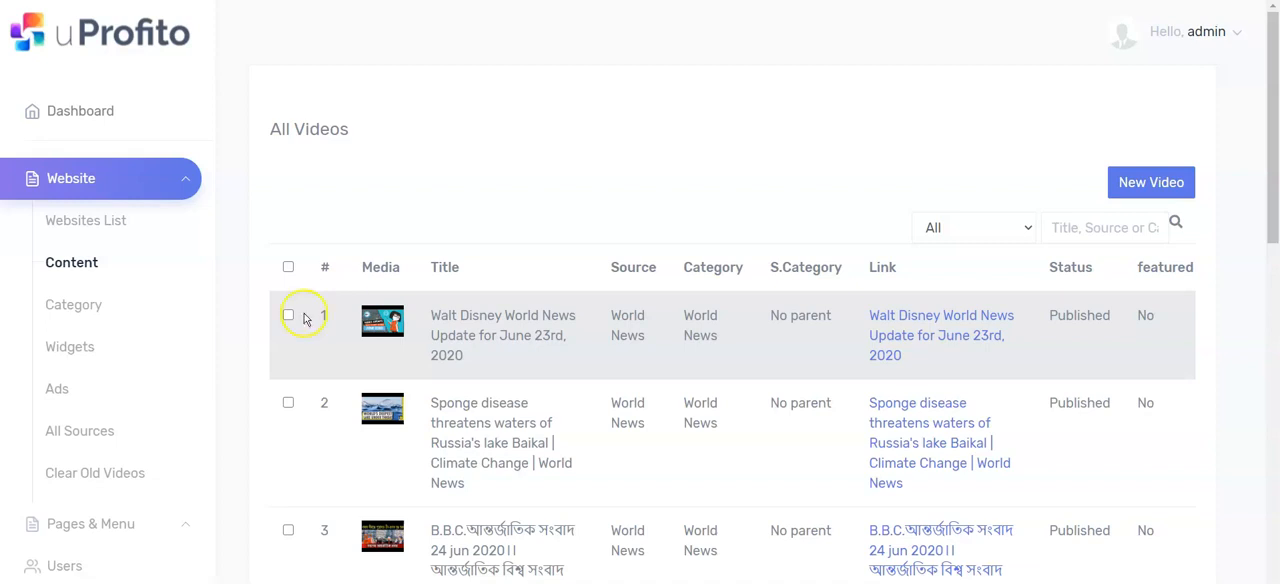
Step: Go to the website's ads and start creating a new ad
{"action": "left_click", "coordinate": [60, 392]}
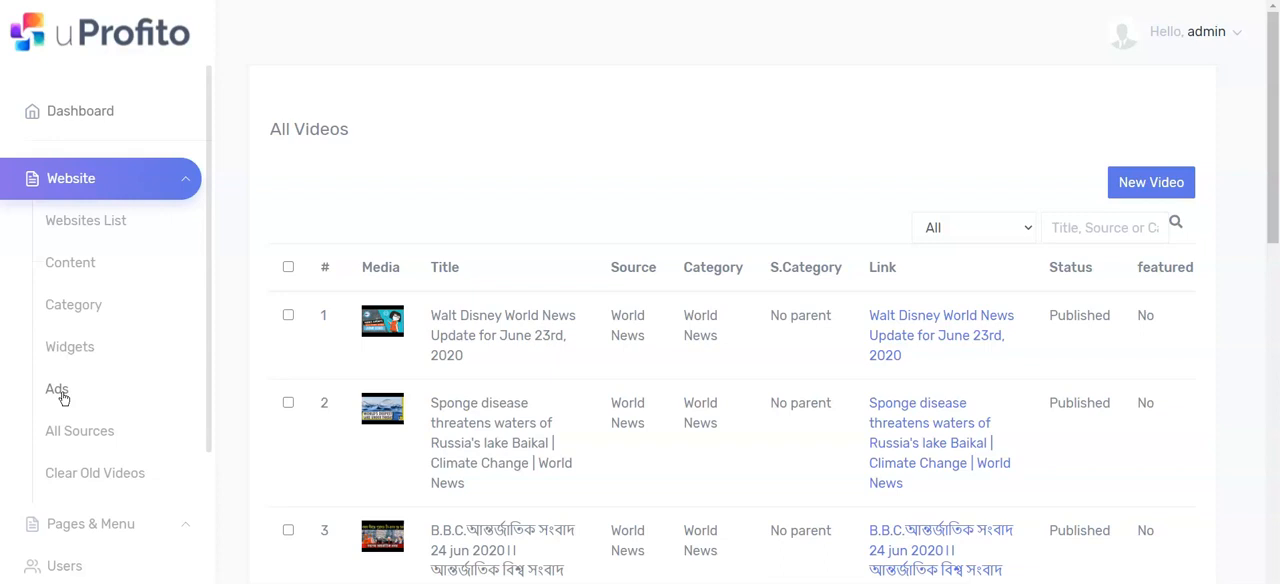
{"action": "left_click", "coordinate": [57, 389]}
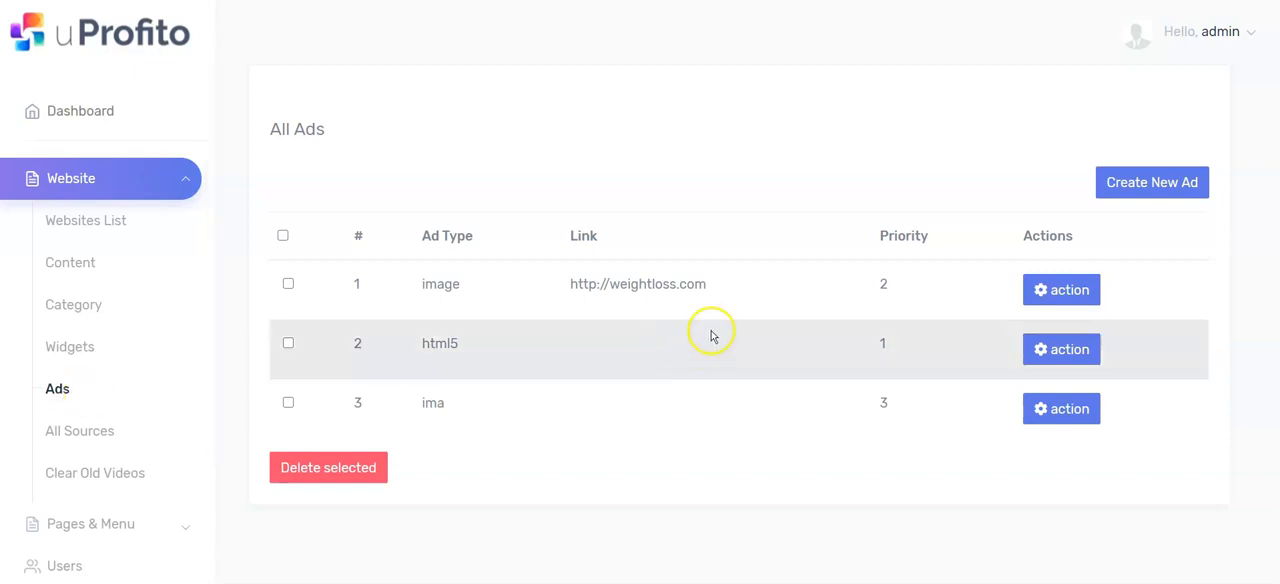
{"action": "left_click", "coordinate": [1150, 182]}
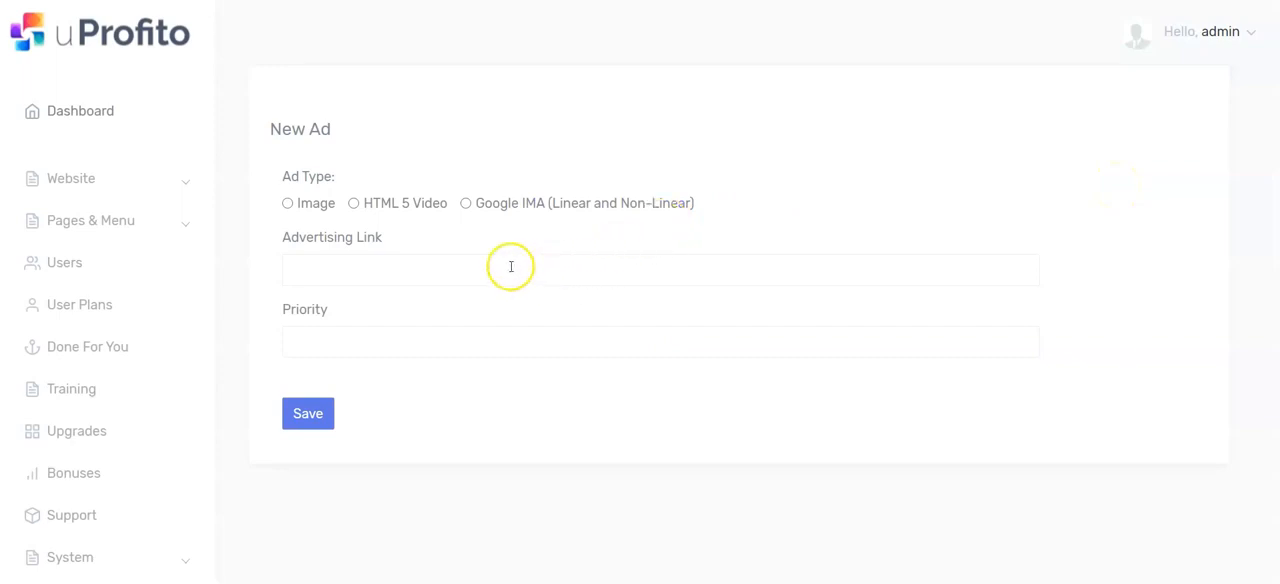
Step: Set the new ad's type to Image and upload 5kmonth.jpg as its advertising image
{"action": "left_click", "coordinate": [288, 204]}
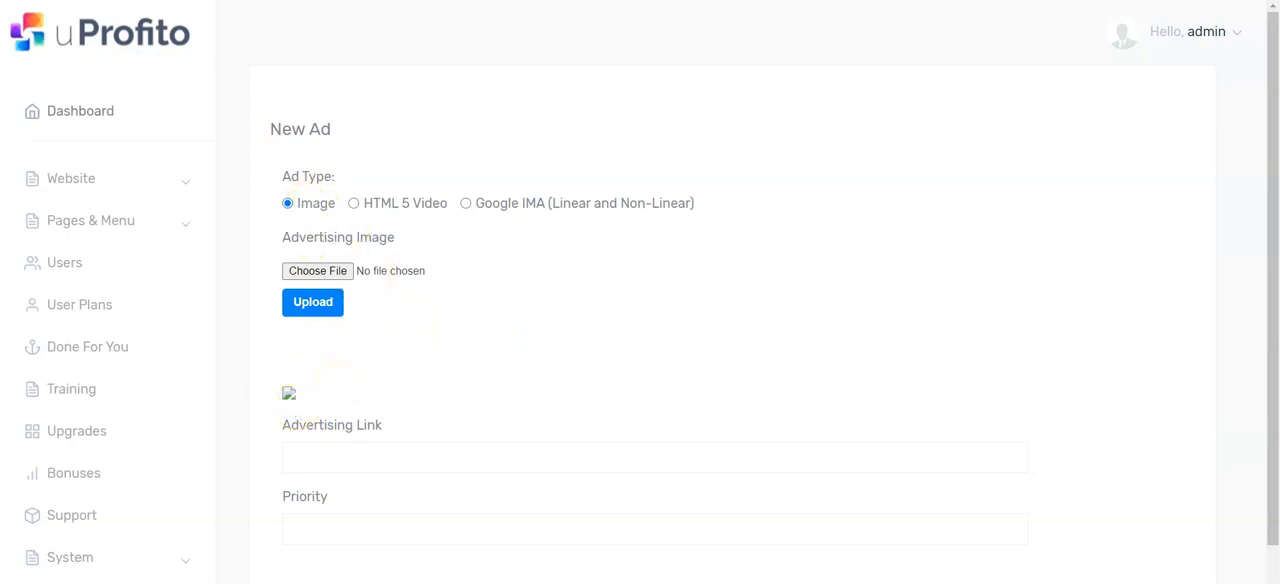
{"action": "left_click", "coordinate": [330, 272]}
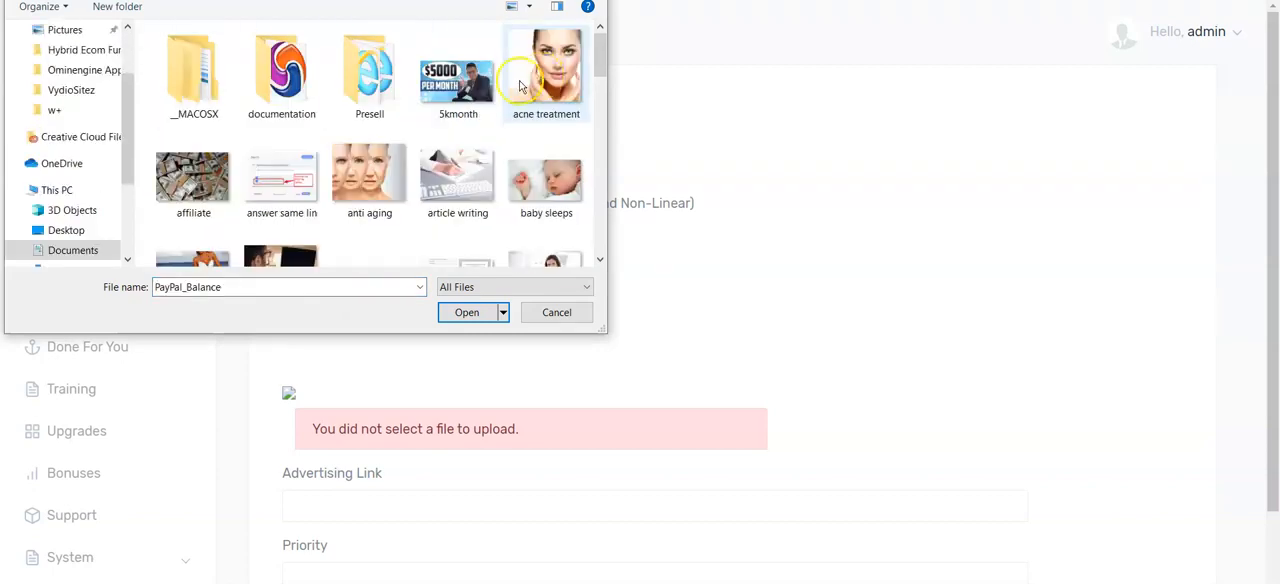
{"action": "left_click", "coordinate": [458, 82]}
{"action": "left_click", "coordinate": [459, 317]}
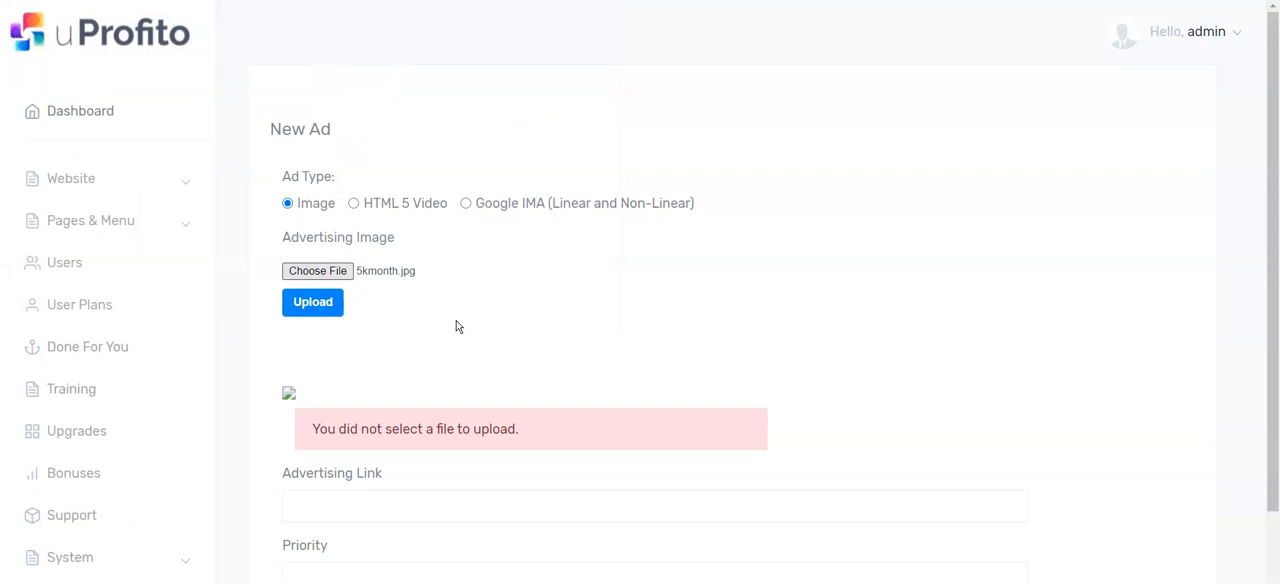
{"action": "left_click", "coordinate": [312, 304]}
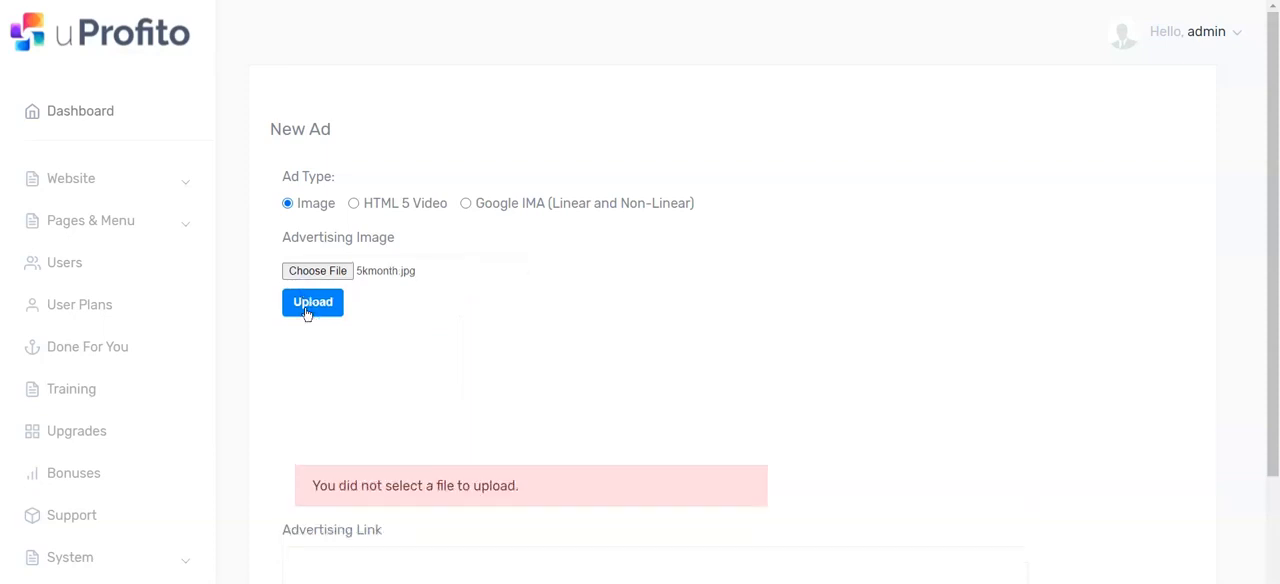
{"action": "left_click", "coordinate": [309, 309]}
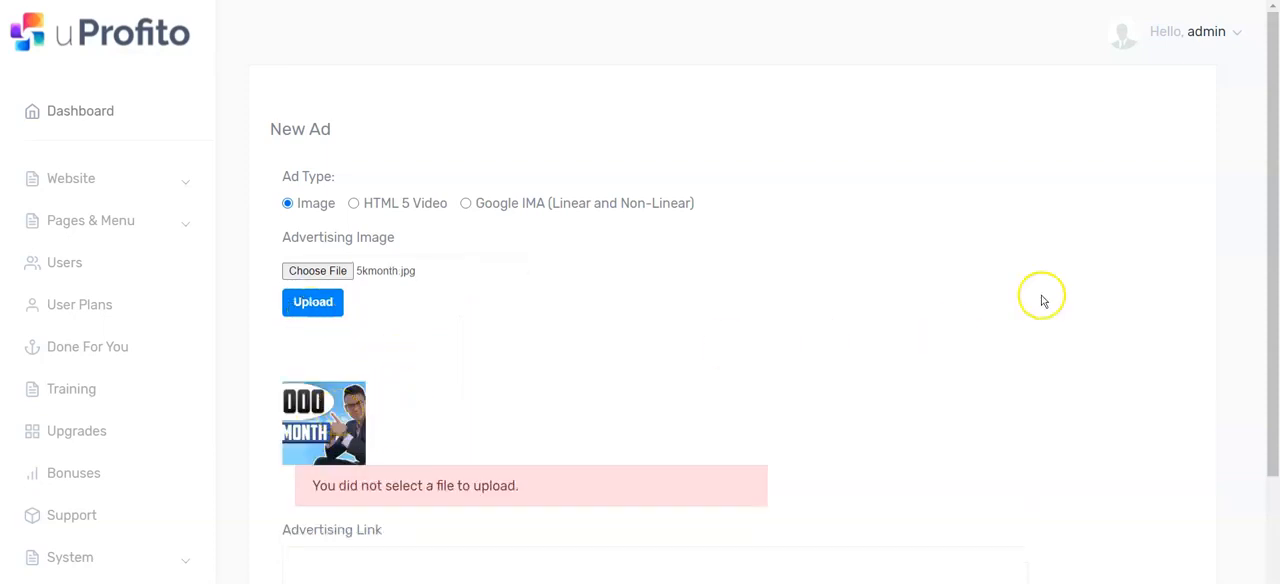
{"action": "left_click_drag", "start_coordinate": [1271, 186], "coordinate": [1271, 366]}
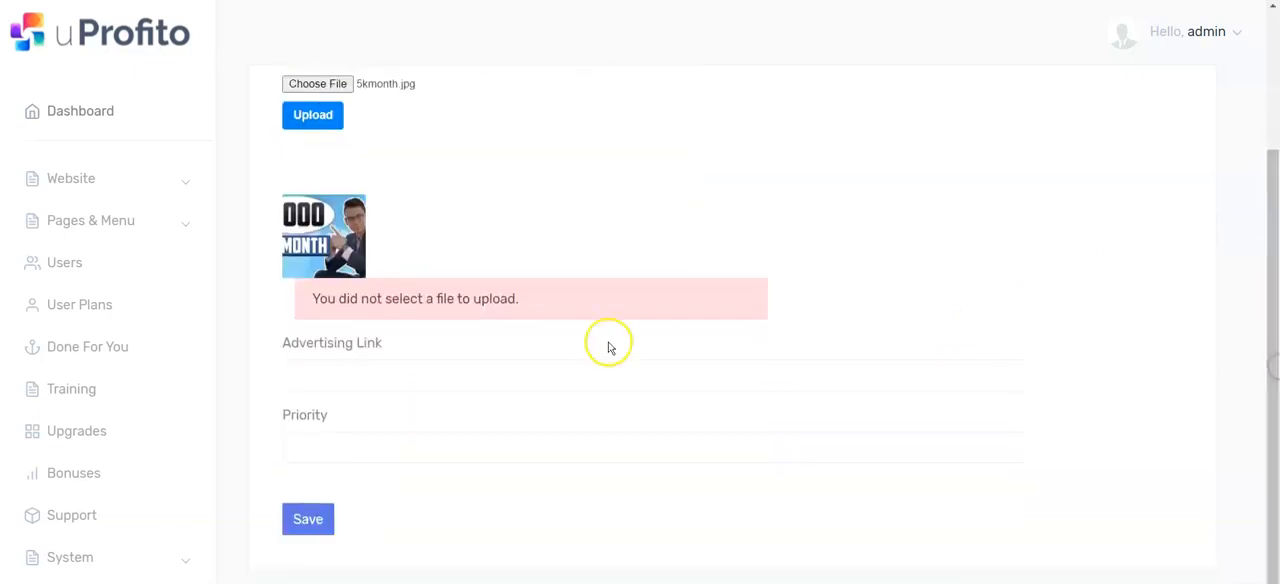
{"action": "left_click", "coordinate": [526, 380]}
{"action": "left_click", "coordinate": [522, 374]}
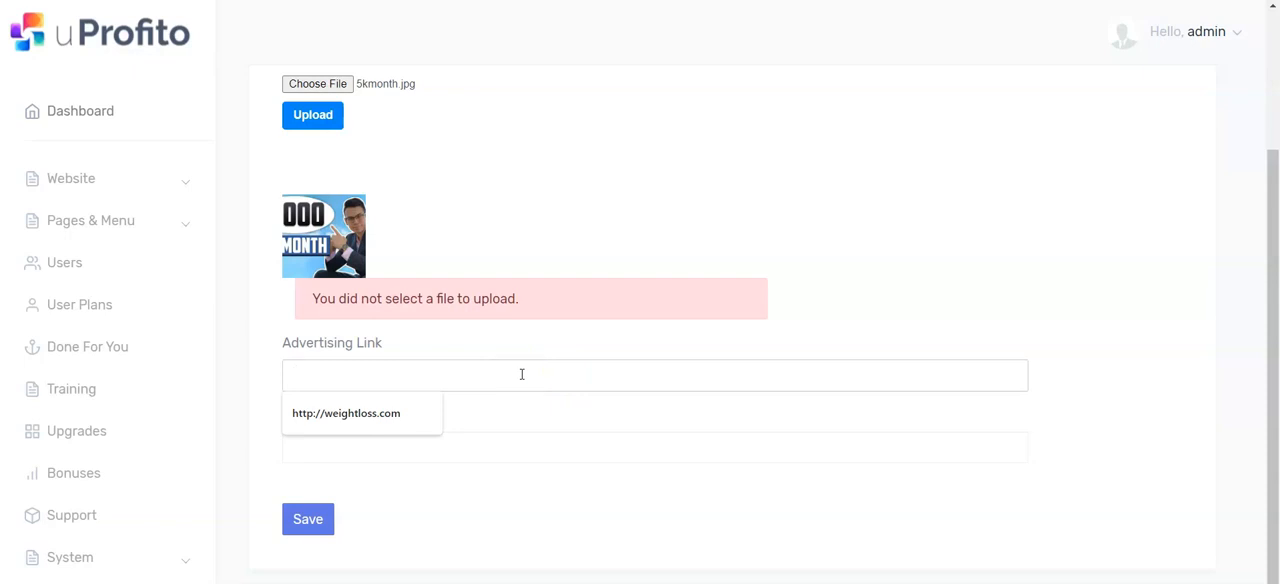
{"action": "type", "text": "http://preequell.com"}
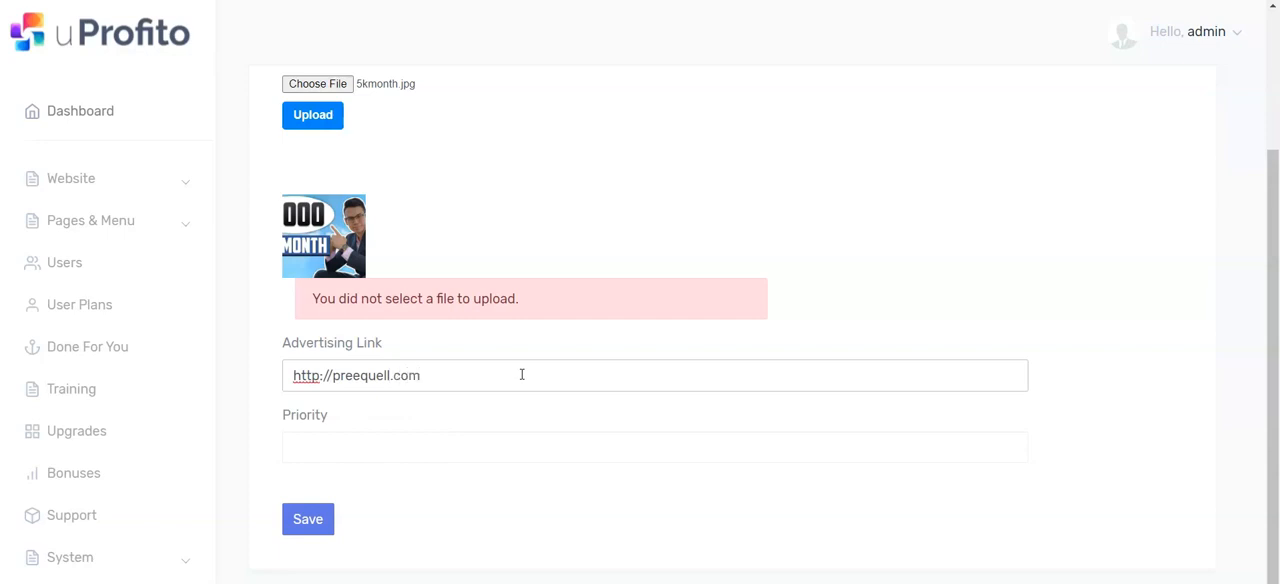
{"action": "left_click", "coordinate": [404, 450]}
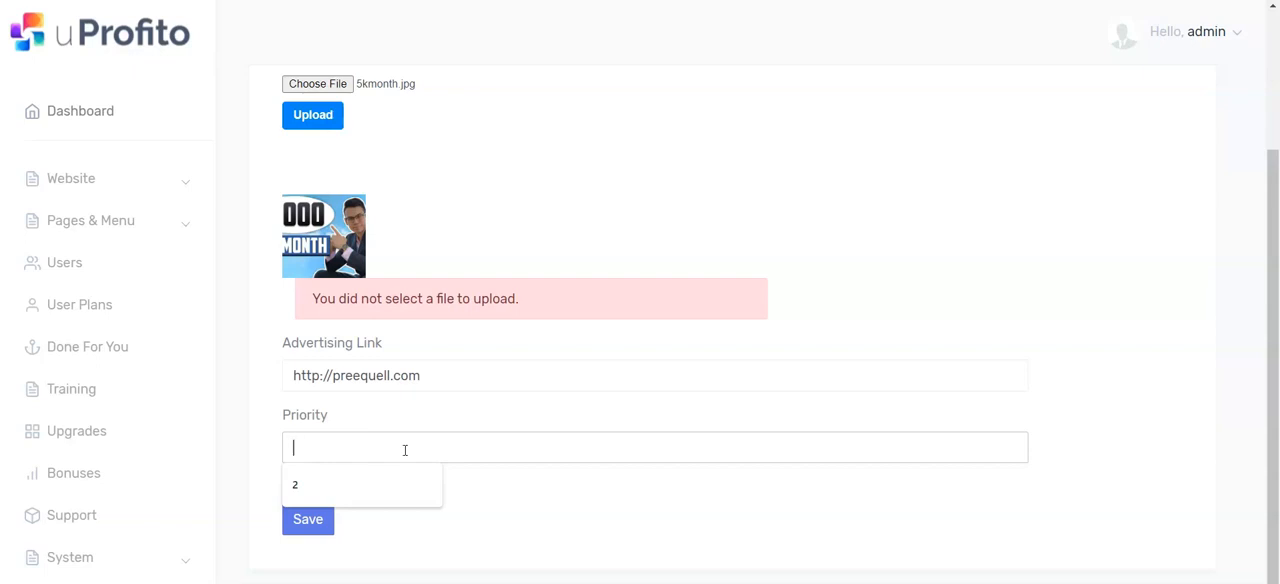
{"action": "type", "text": "1"}
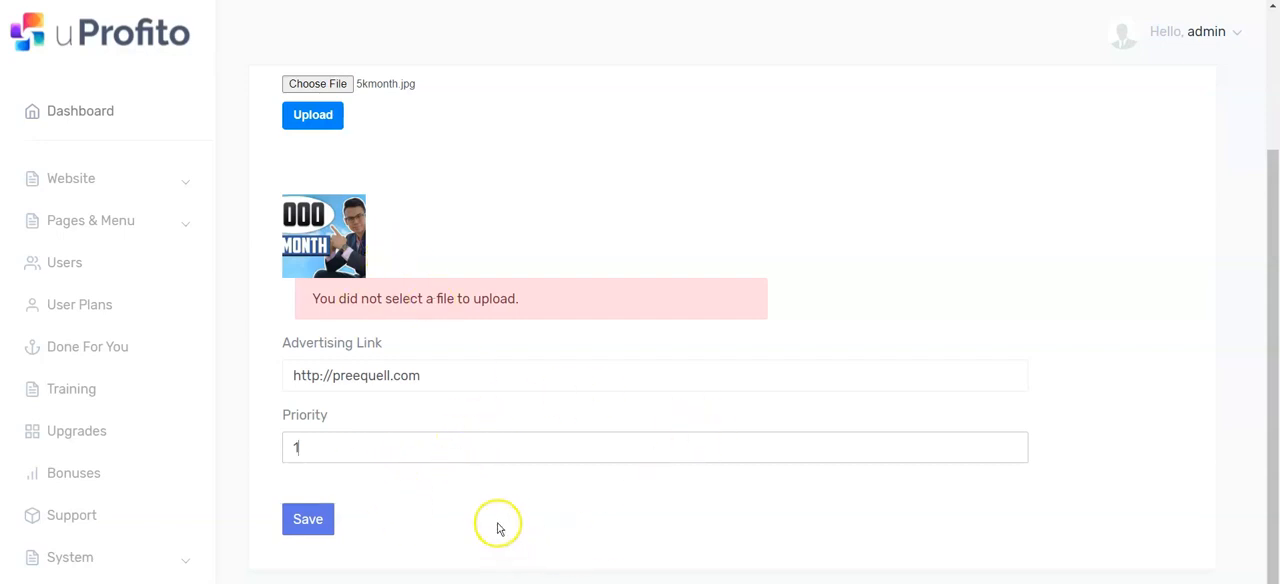
{"action": "left_click", "coordinate": [308, 522]}
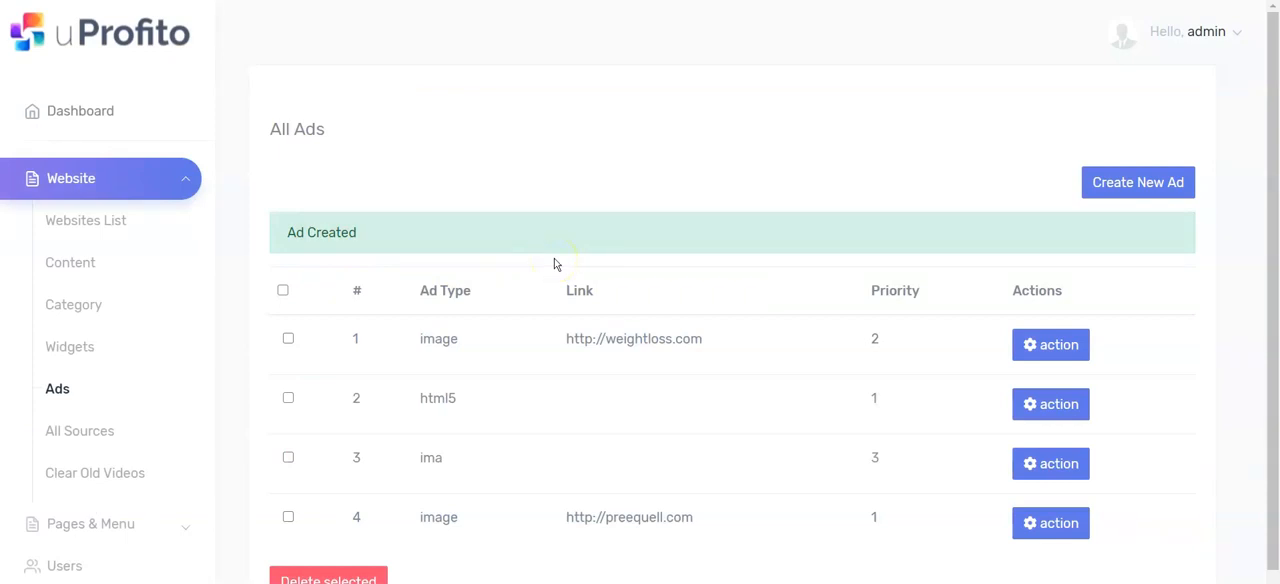
Step: Start another new ad and examine the fields for the HTML 5 Video and Google IMA ad types
{"action": "left_click", "coordinate": [1158, 180]}
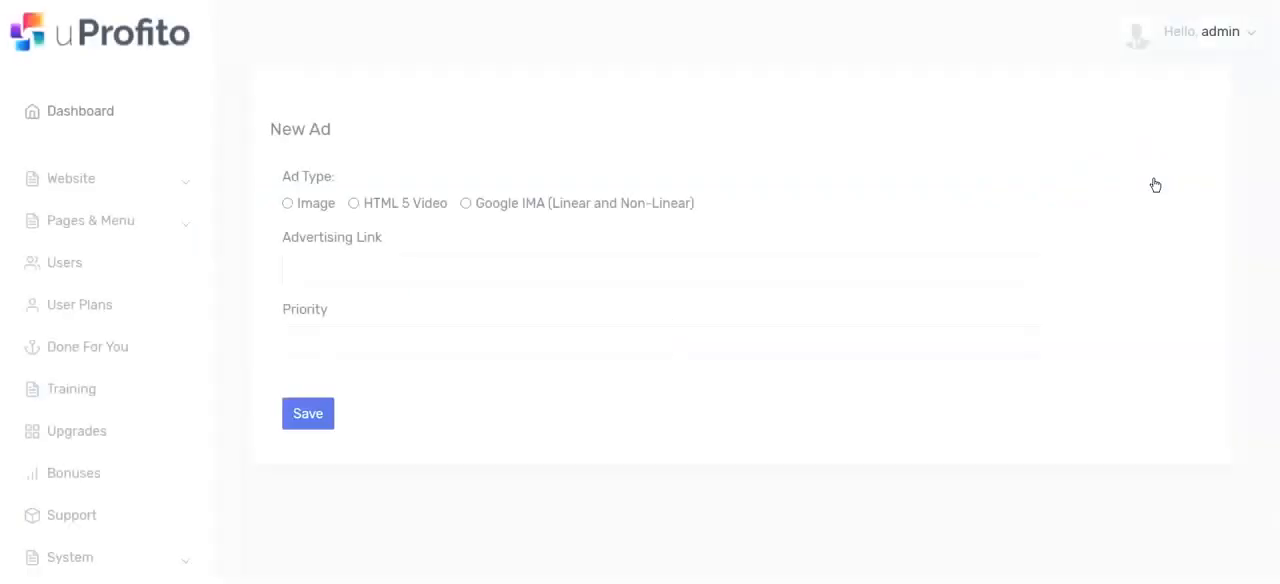
{"action": "left_click", "coordinate": [356, 204]}
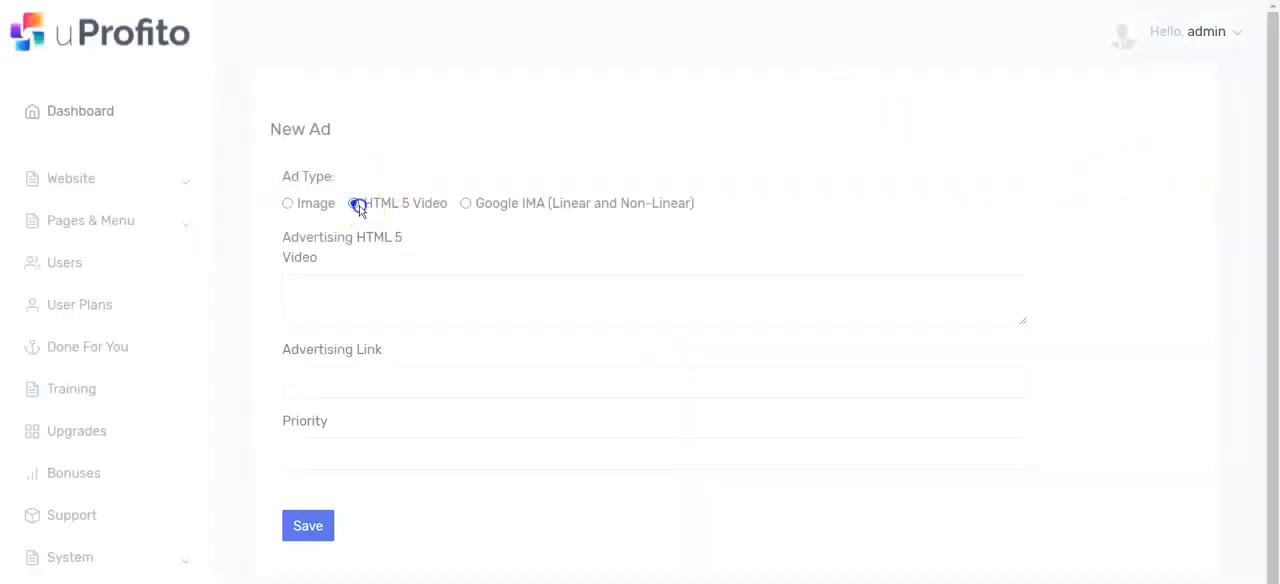
{"action": "left_click", "coordinate": [345, 296]}
{"action": "left_click", "coordinate": [355, 387]}
{"action": "left_click", "coordinate": [416, 454]}
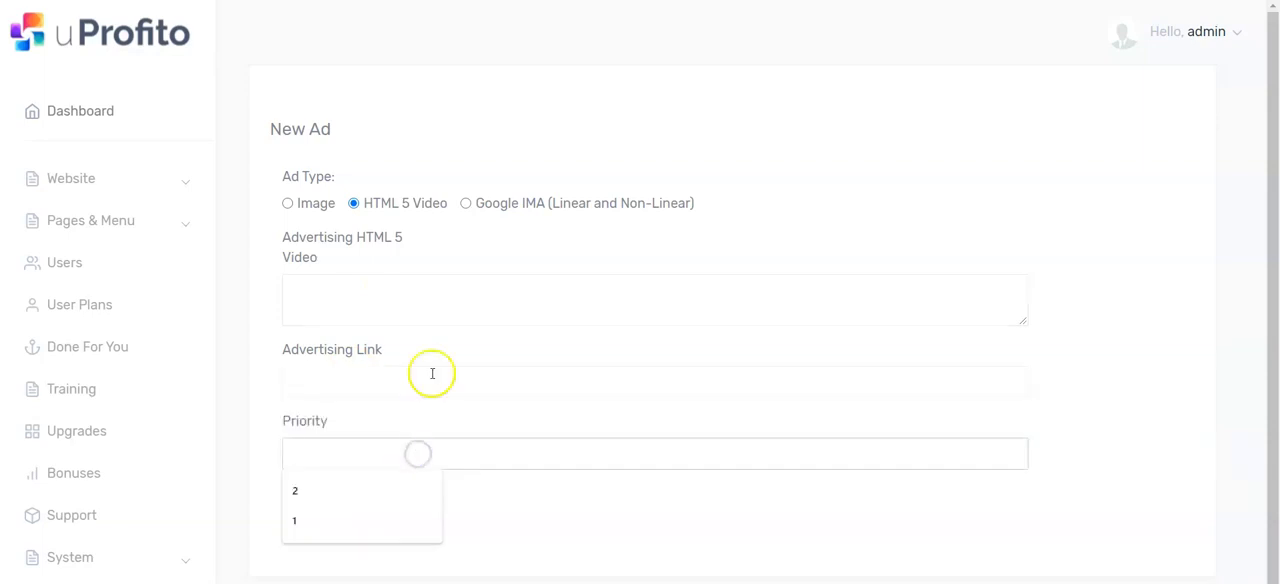
{"action": "left_click", "coordinate": [465, 203]}
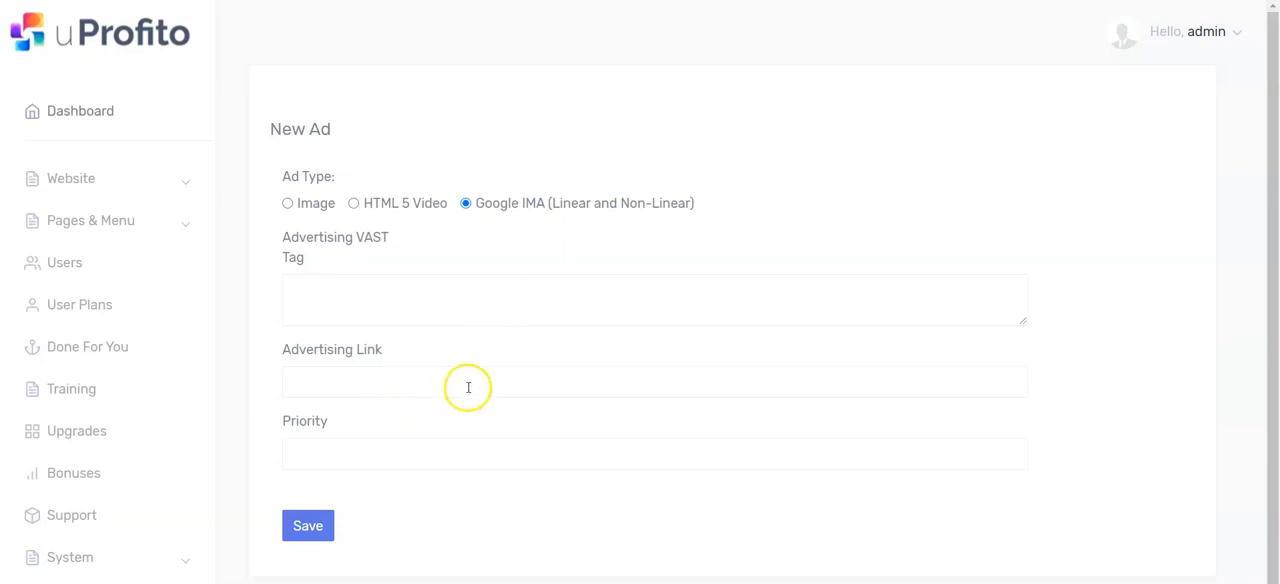
{"action": "left_click", "coordinate": [308, 532]}
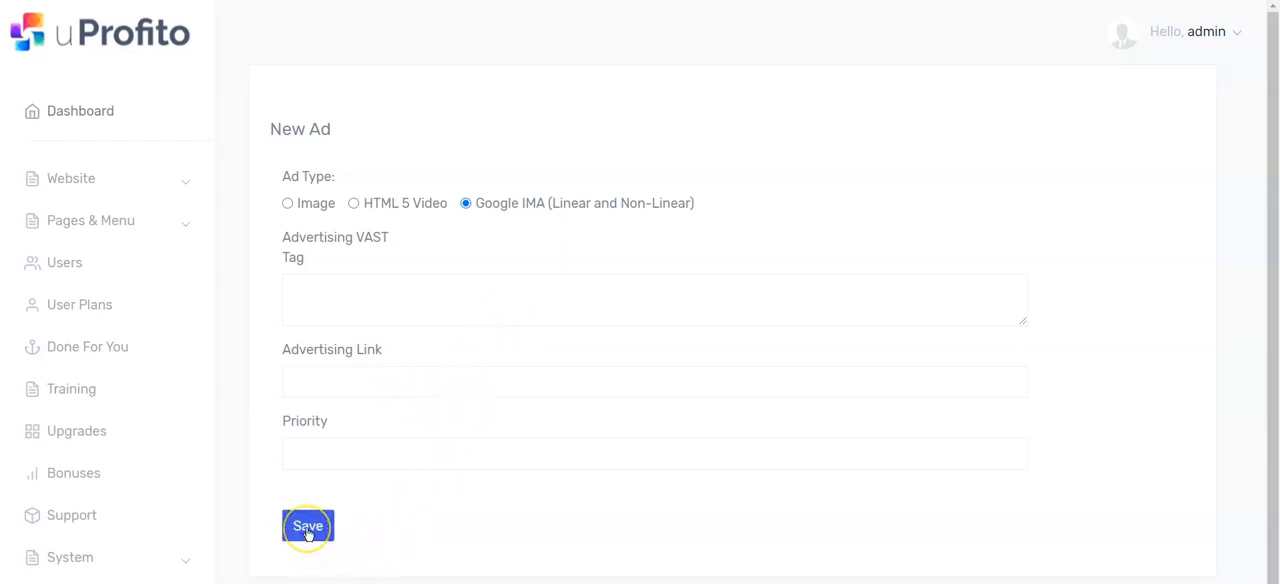
{"action": "left_click", "coordinate": [307, 513]}
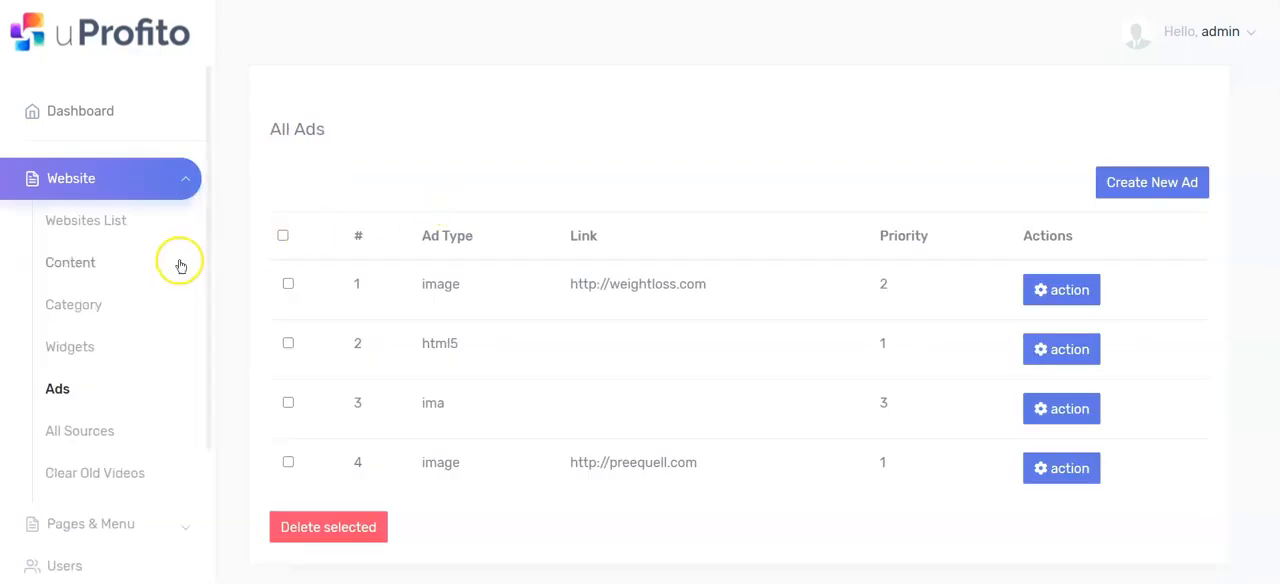
Step: From the websites list, view viralnewssite.uprofitoapp.com and look through the videos, banners and categories on its front page
{"action": "left_click", "coordinate": [80, 231]}
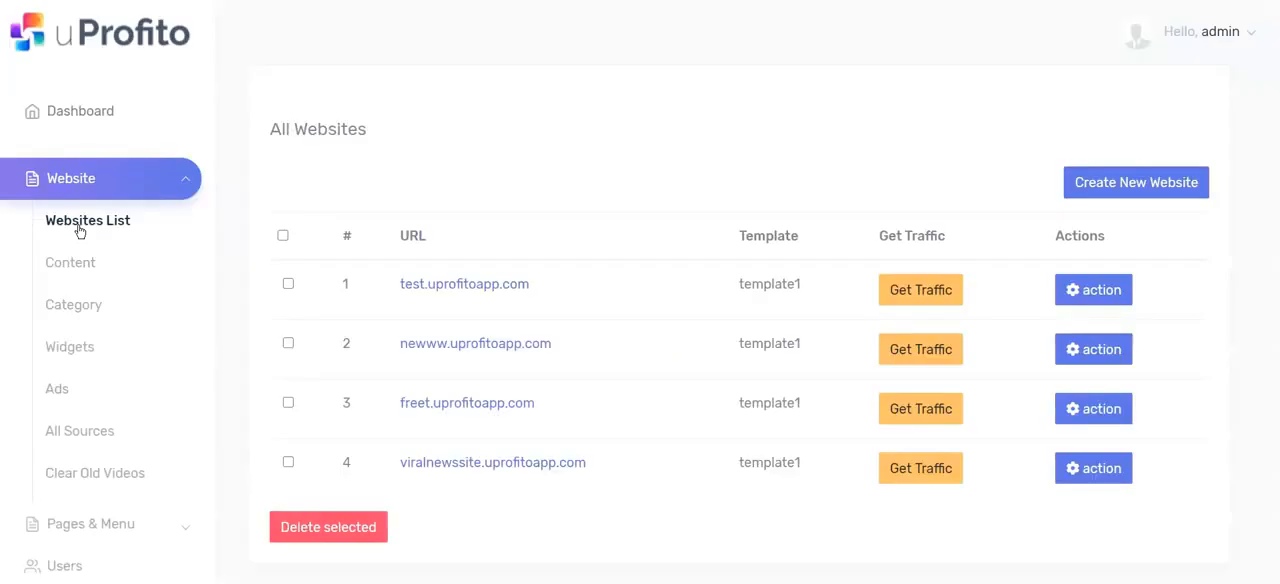
{"action": "left_click", "coordinate": [1104, 472]}
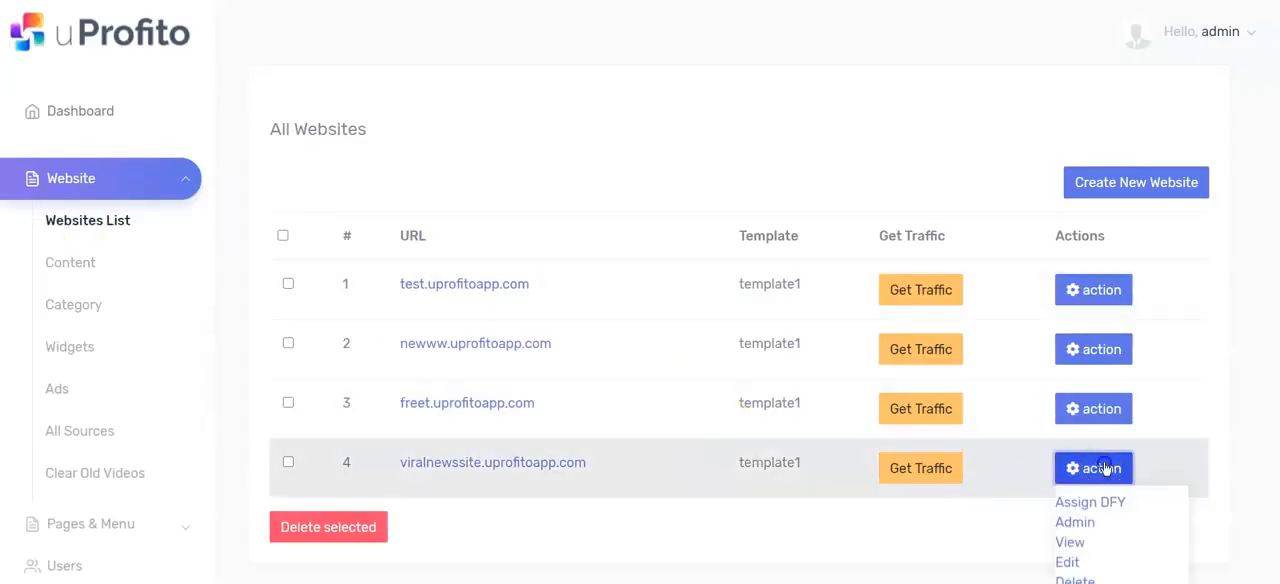
{"action": "left_click", "coordinate": [1070, 543]}
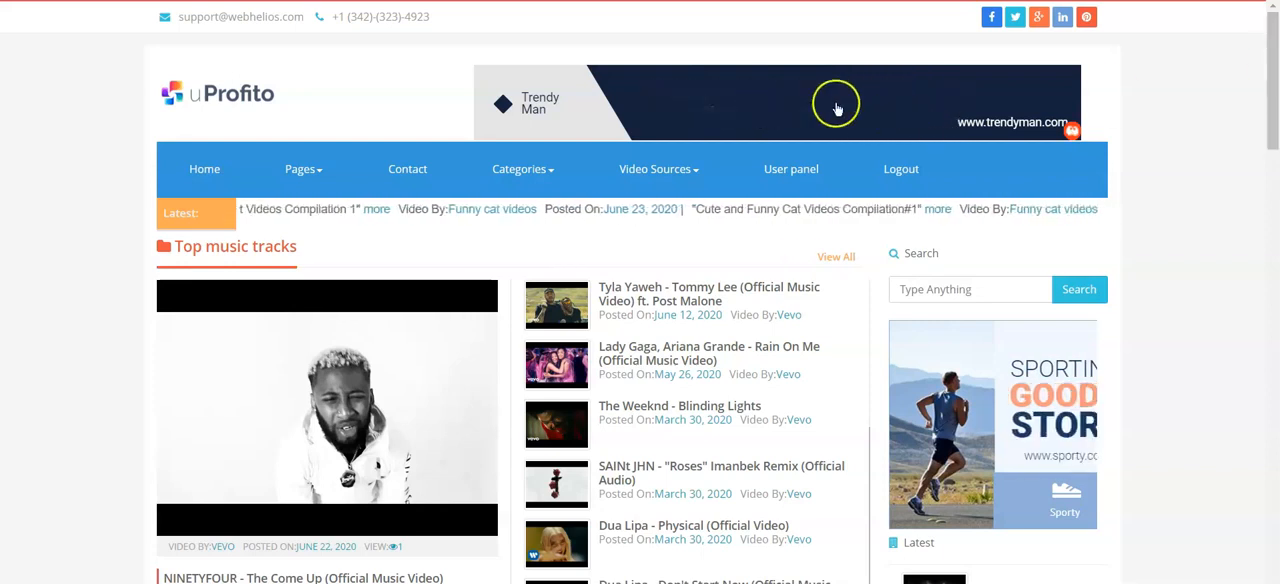
{"action": "left_click_drag", "start_coordinate": [1268, 94], "coordinate": [1273, 393]}
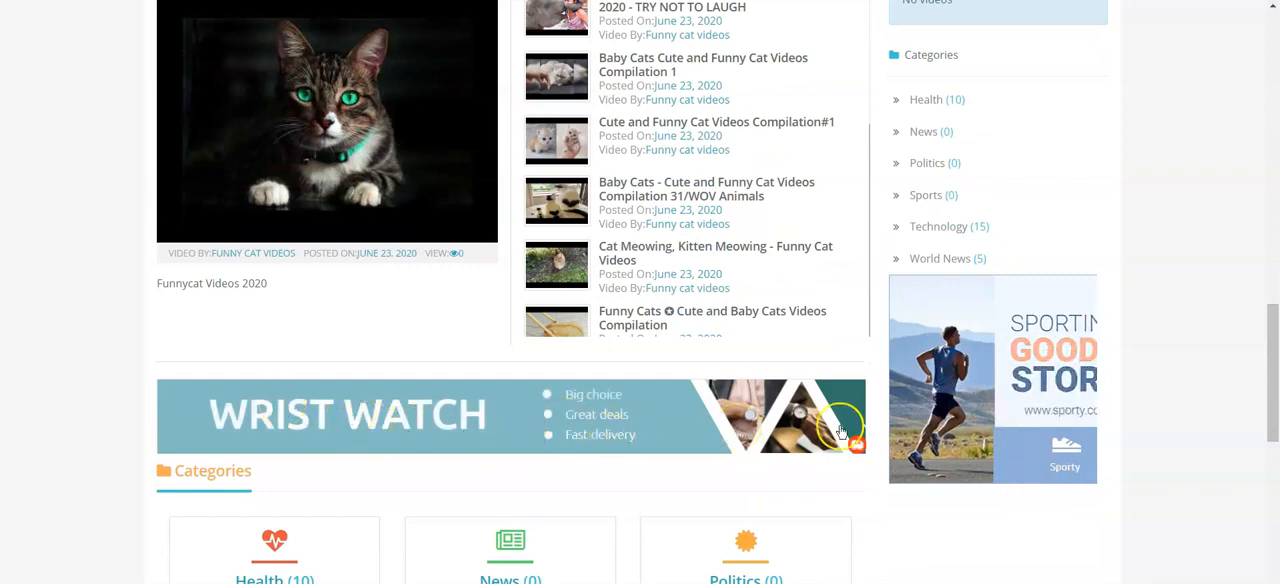
{"action": "left_click_drag", "start_coordinate": [1270, 383], "coordinate": [1275, 92]}
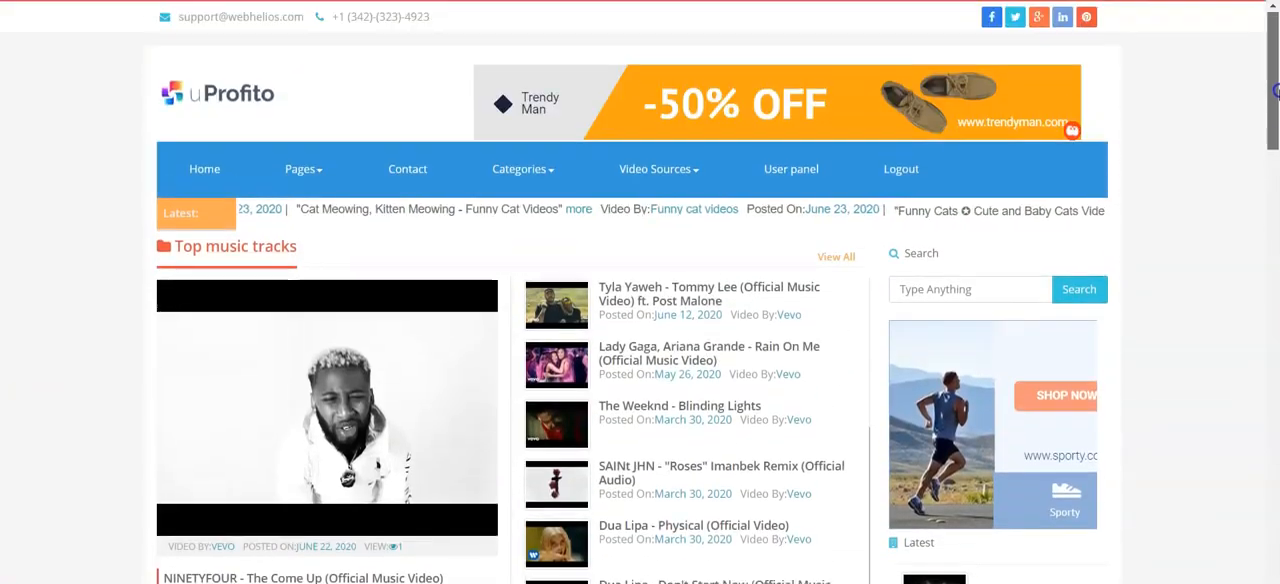
Step: Open the featured video under Top music tracks and look over its page with the player and related videos
{"action": "left_click", "coordinate": [345, 432]}
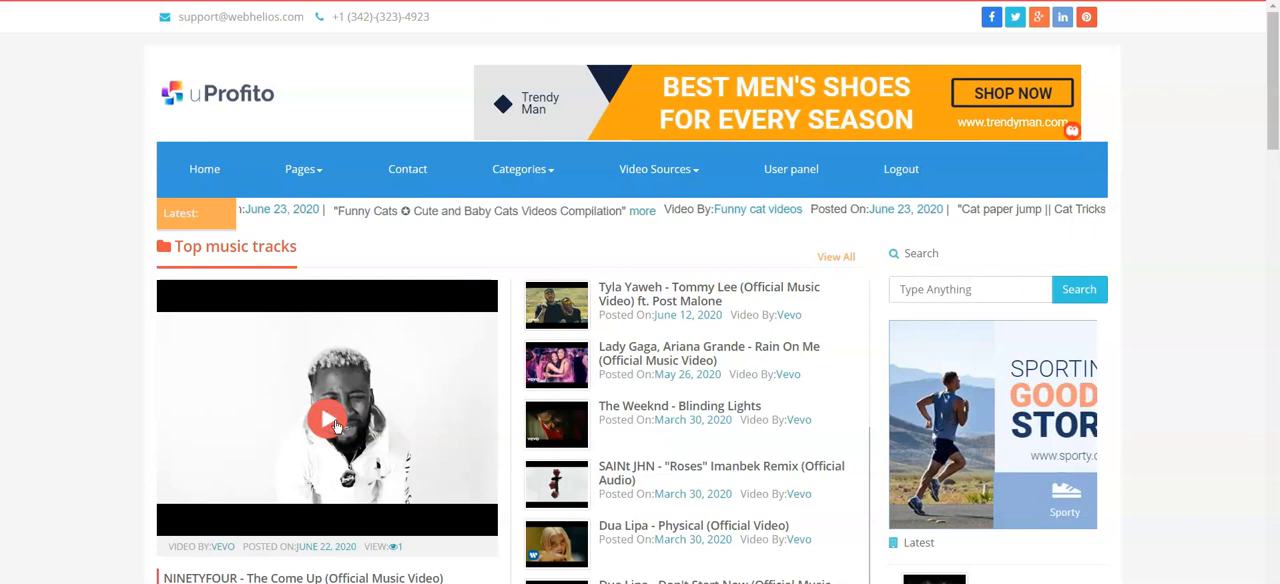
{"action": "left_click", "coordinate": [337, 427]}
{"action": "left_click", "coordinate": [357, 413]}
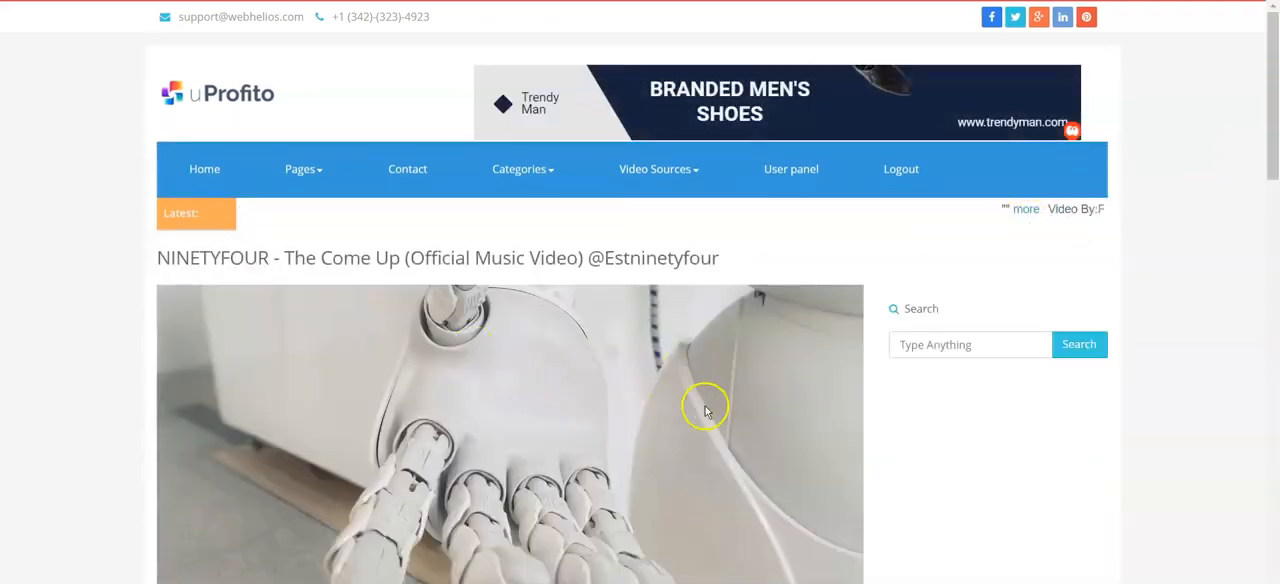
{"action": "left_click_drag", "start_coordinate": [1274, 114], "coordinate": [1274, 157]}
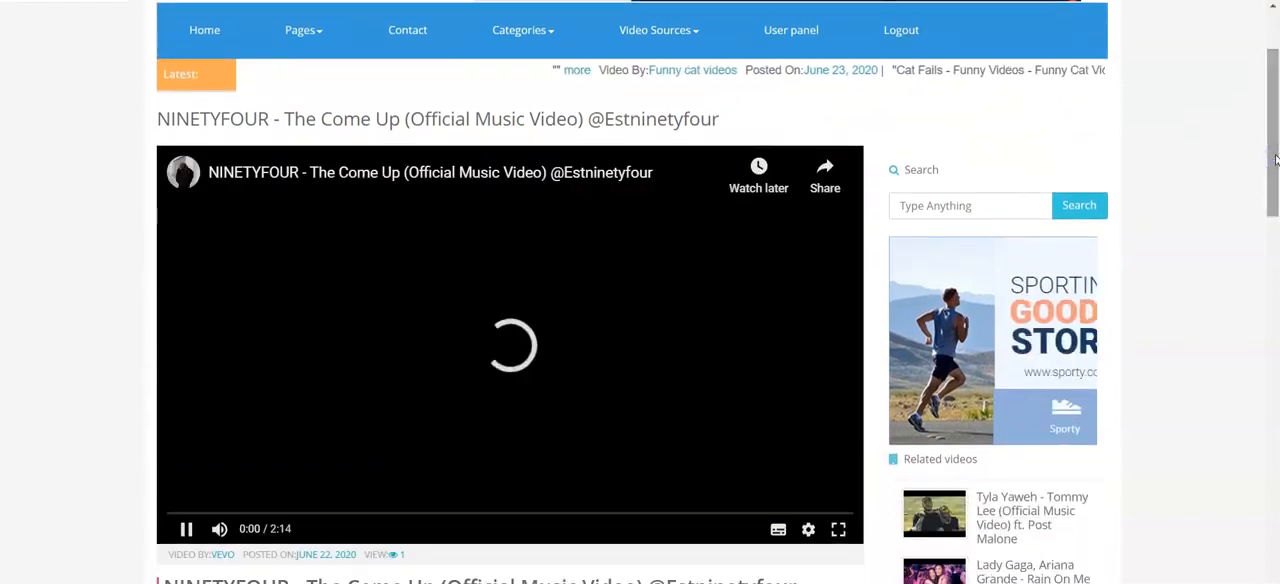